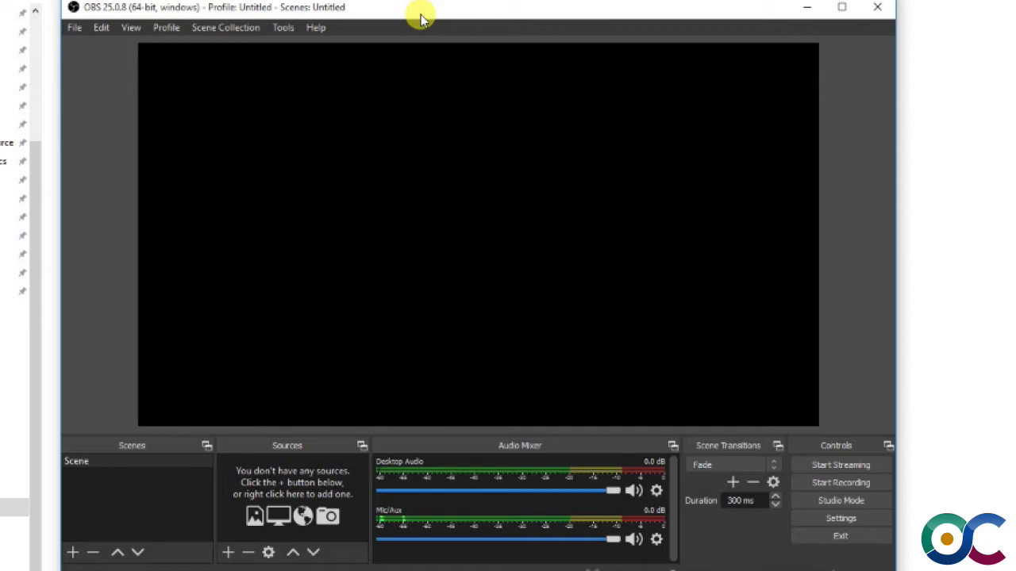
Reposition the program window and review the list of available source types.
drag(405, 11, 467, 2)
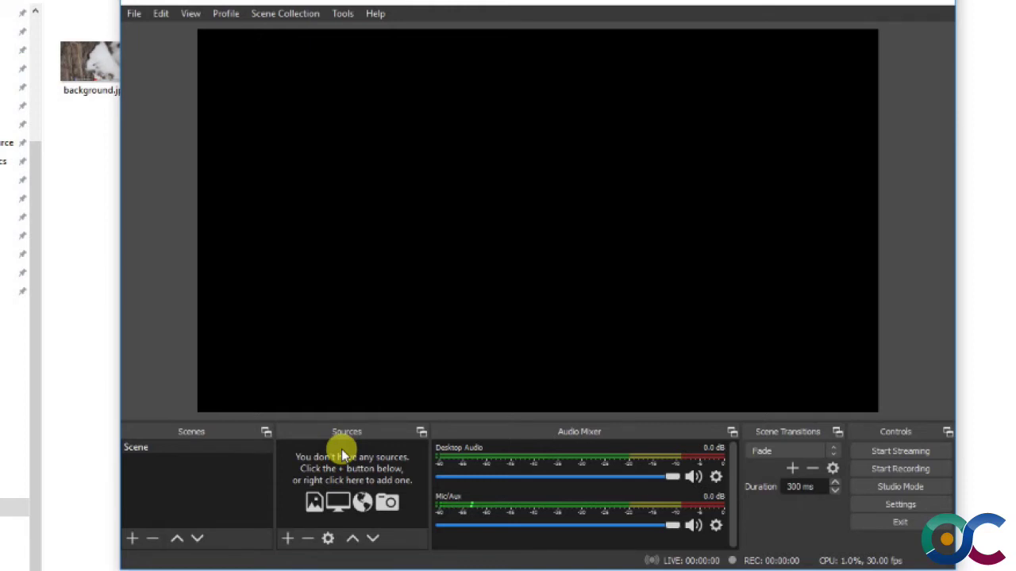
click(279, 535)
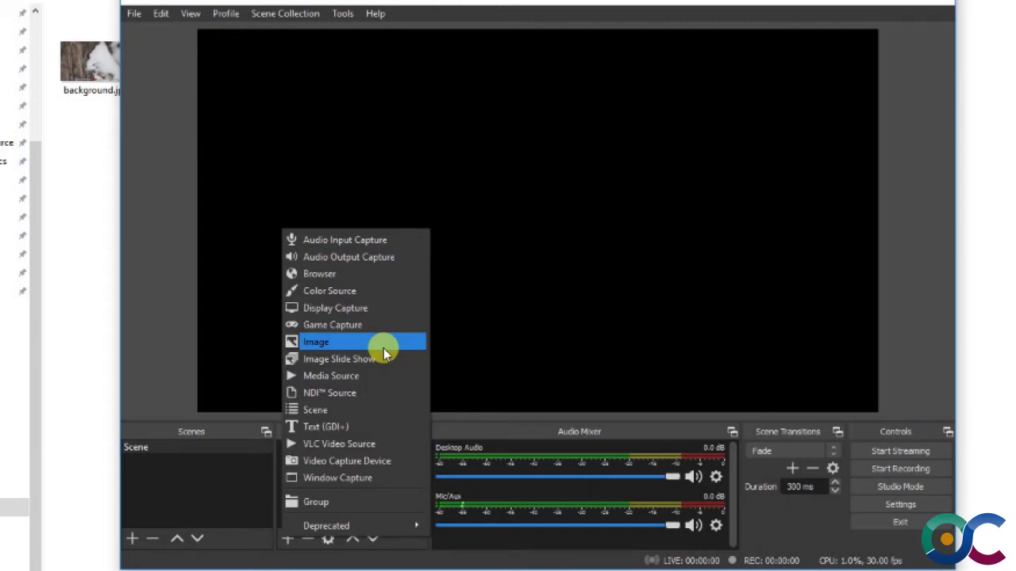
click(618, 3)
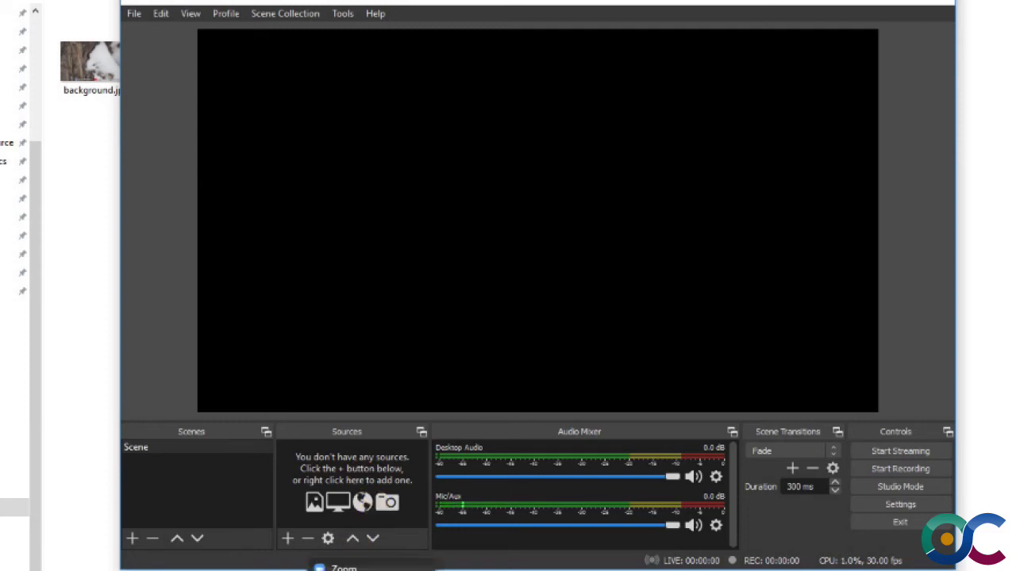
Switch to Zoom and start a new meeting without joining the computer audio.
click(343, 568)
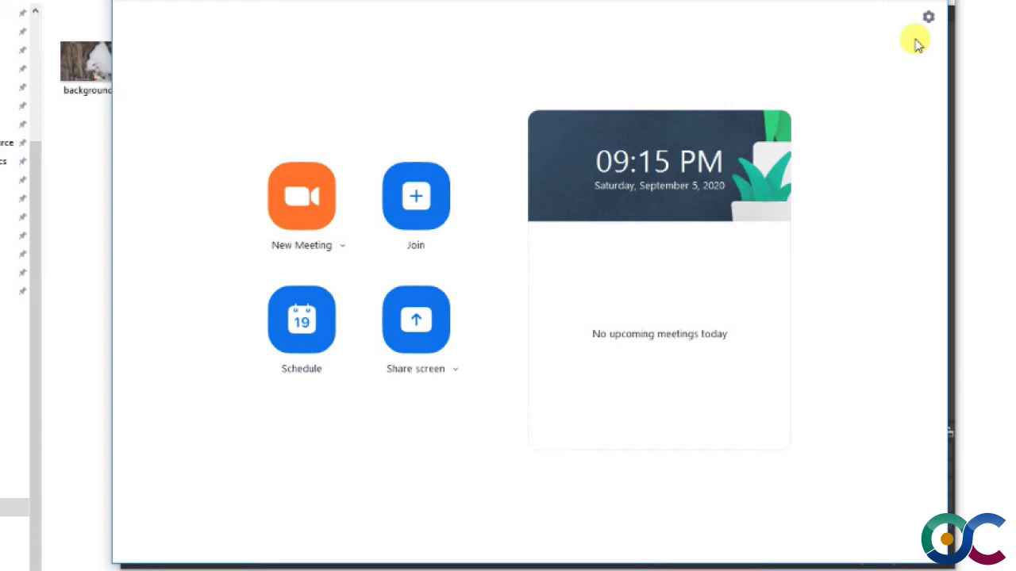
click(288, 198)
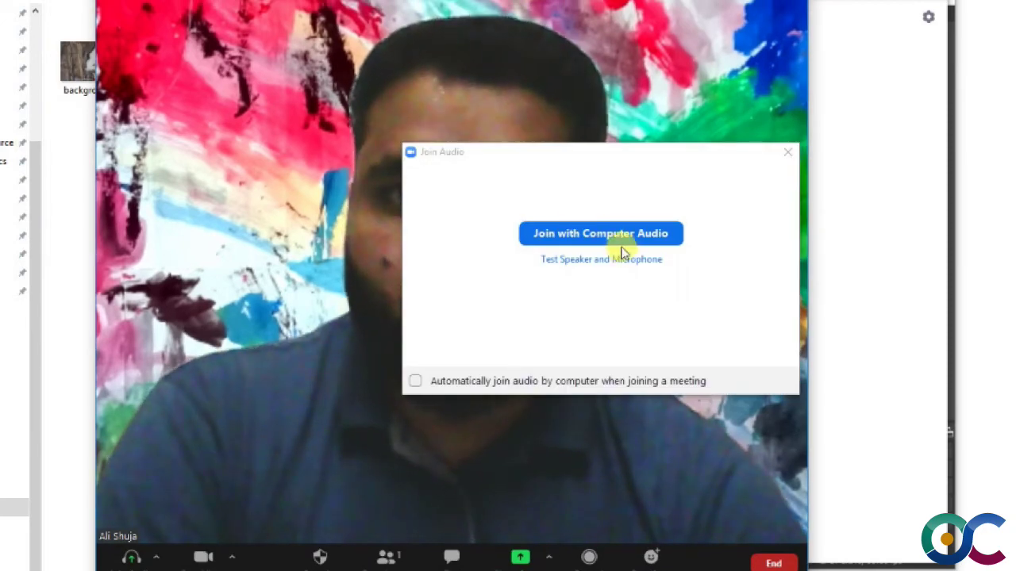
click(790, 157)
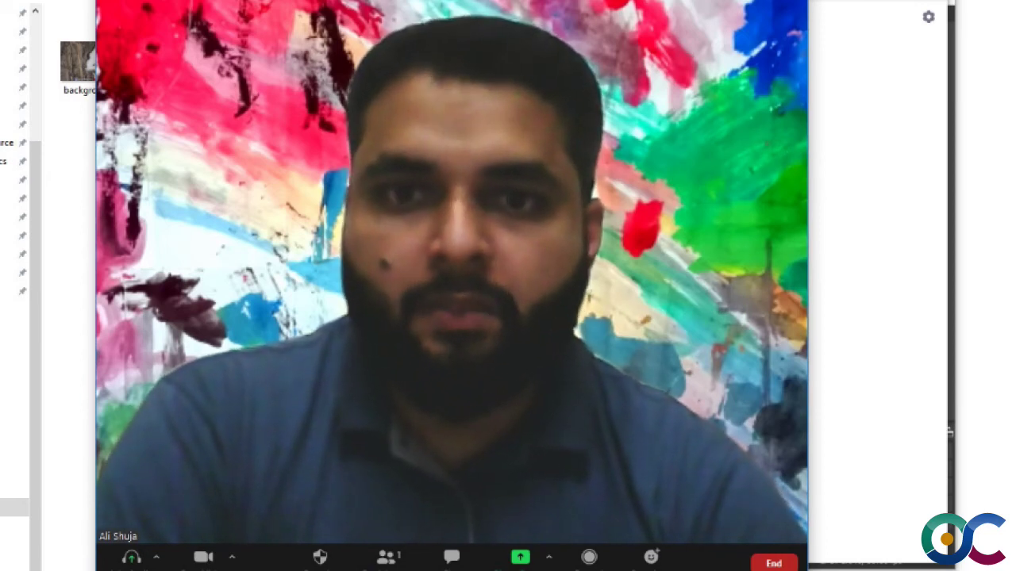
Switch back to OBS, add a Window Capture source of the Zoom Meeting window, and scale it down to fit inside the canvas.
key(alt+Tab)
key(alt+Tab)
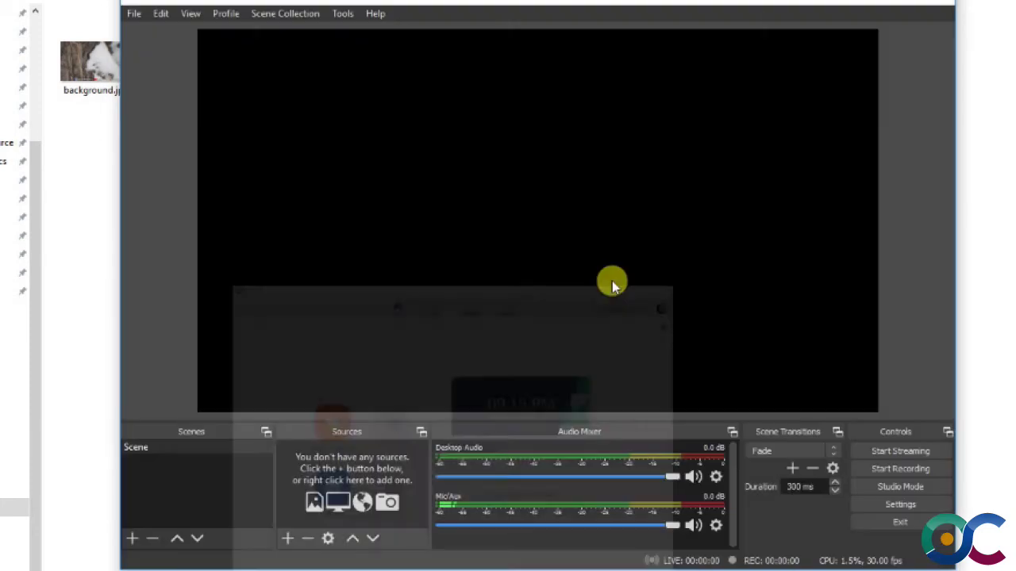
click(287, 539)
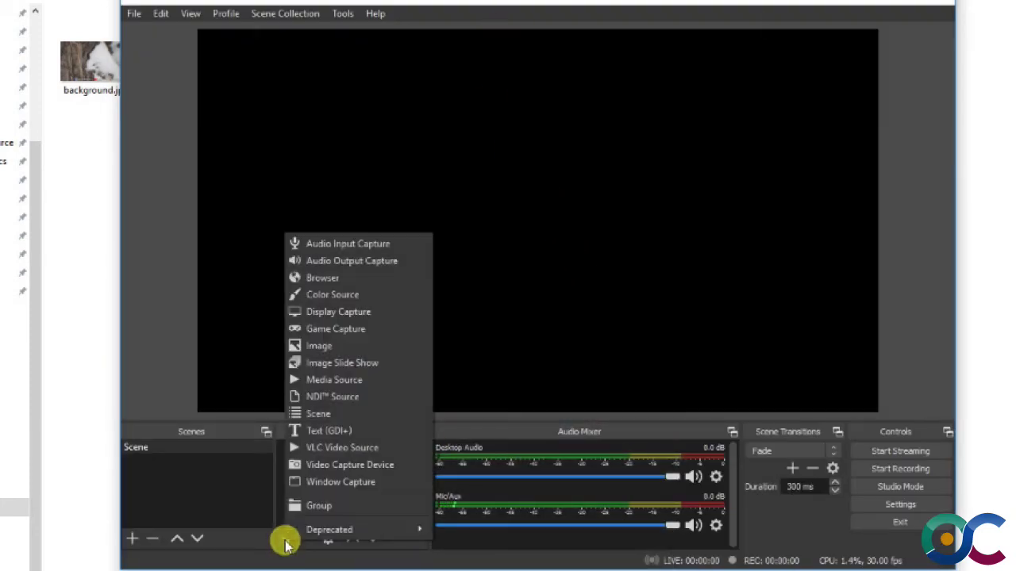
click(330, 485)
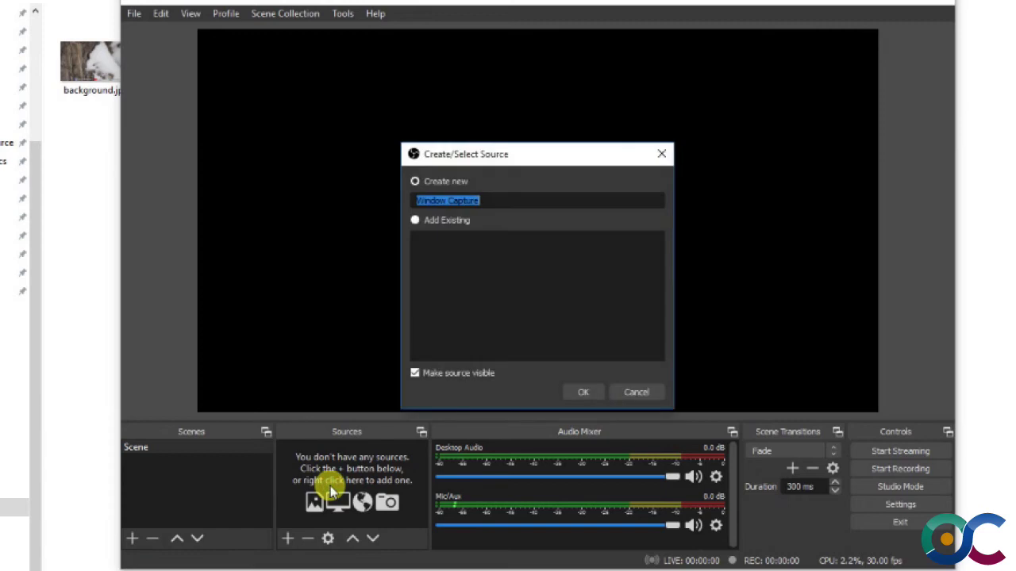
click(597, 393)
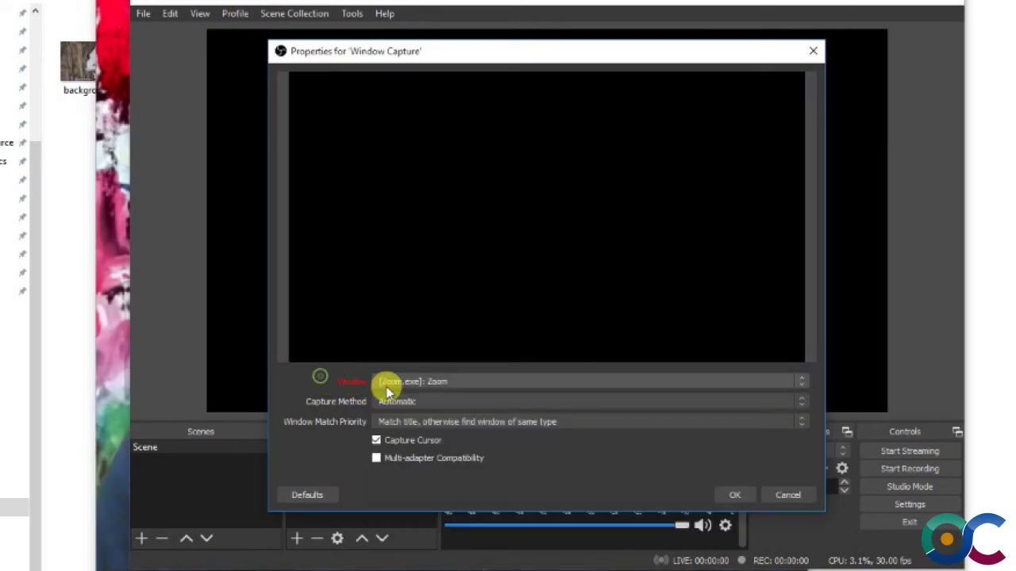
click(397, 384)
click(419, 403)
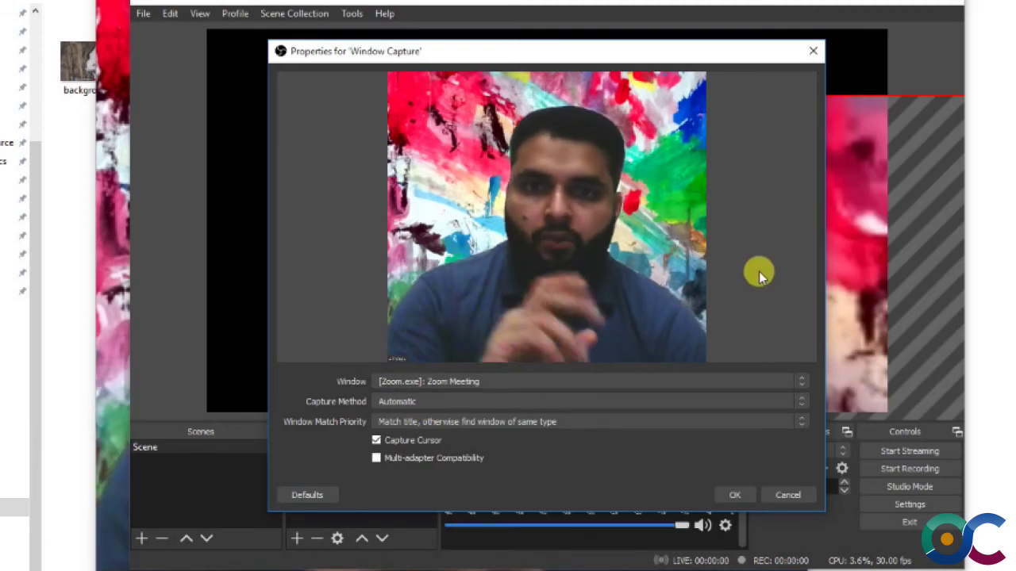
click(739, 494)
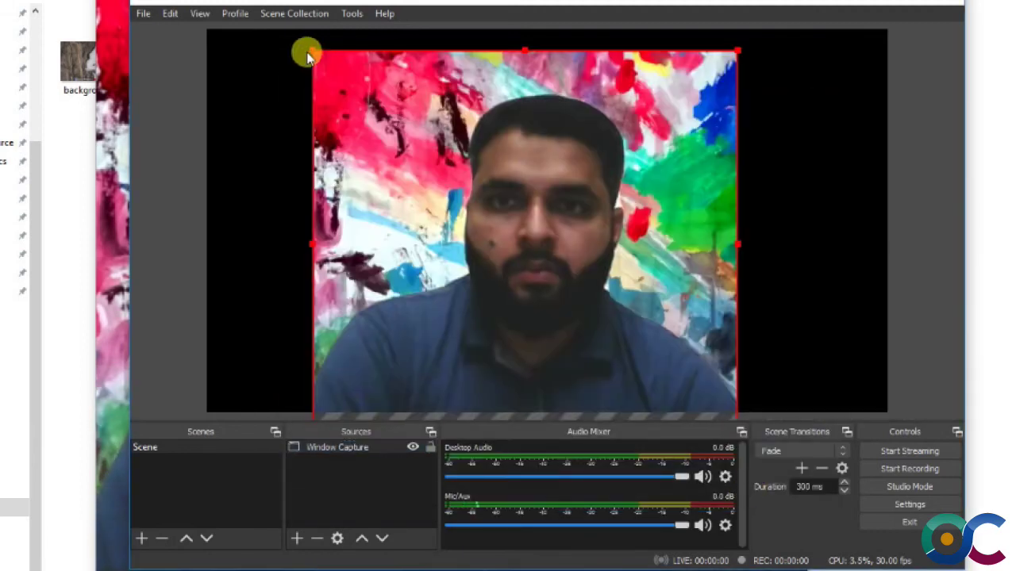
drag(394, 121, 422, 150)
drag(578, 367, 519, 297)
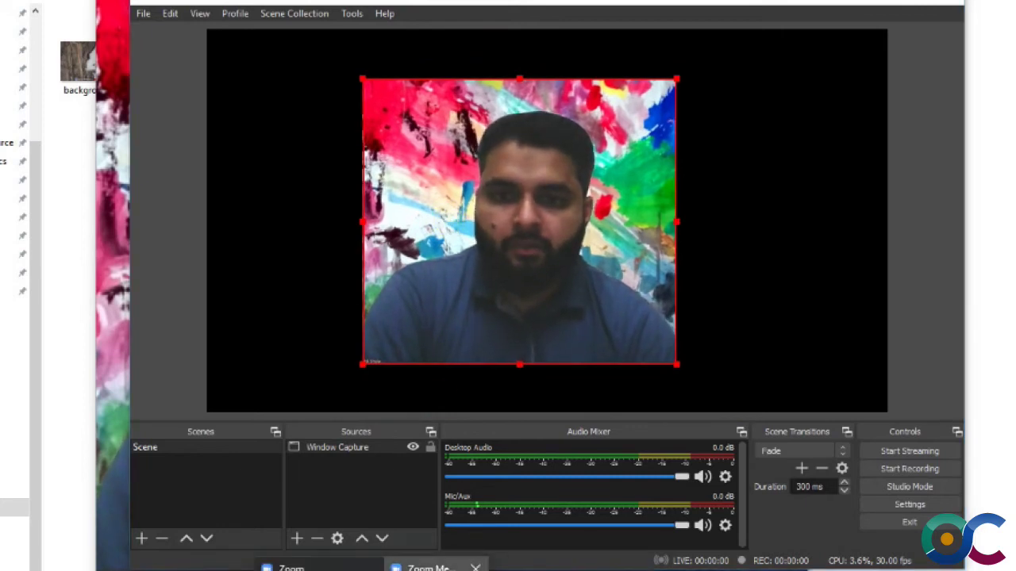
Widen the Zoom meeting window, and in OBS recentre the wider capture on the canvas.
click(436, 564)
drag(807, 218, 1015, 199)
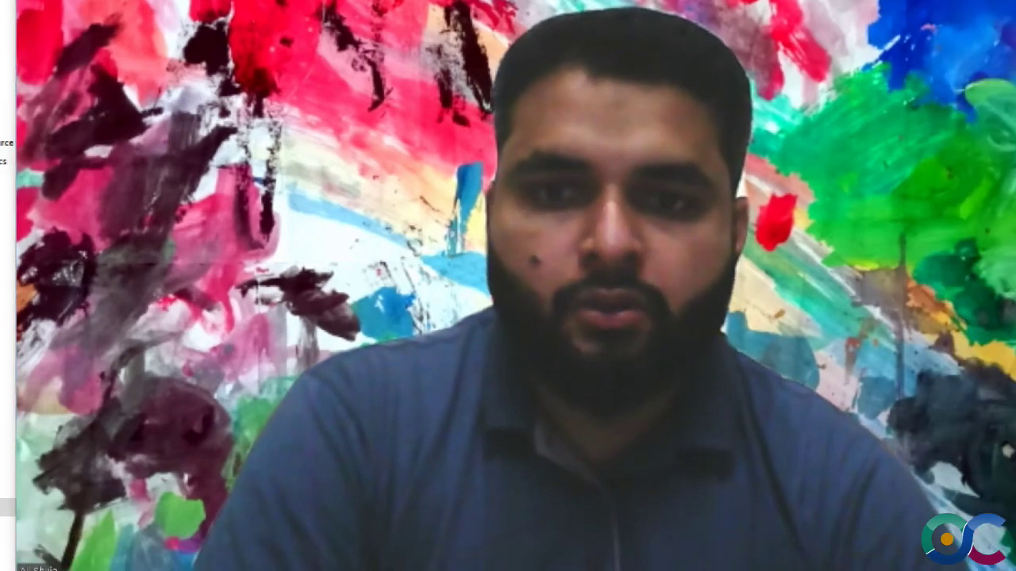
key(alt+Tab)
drag(558, 248, 475, 253)
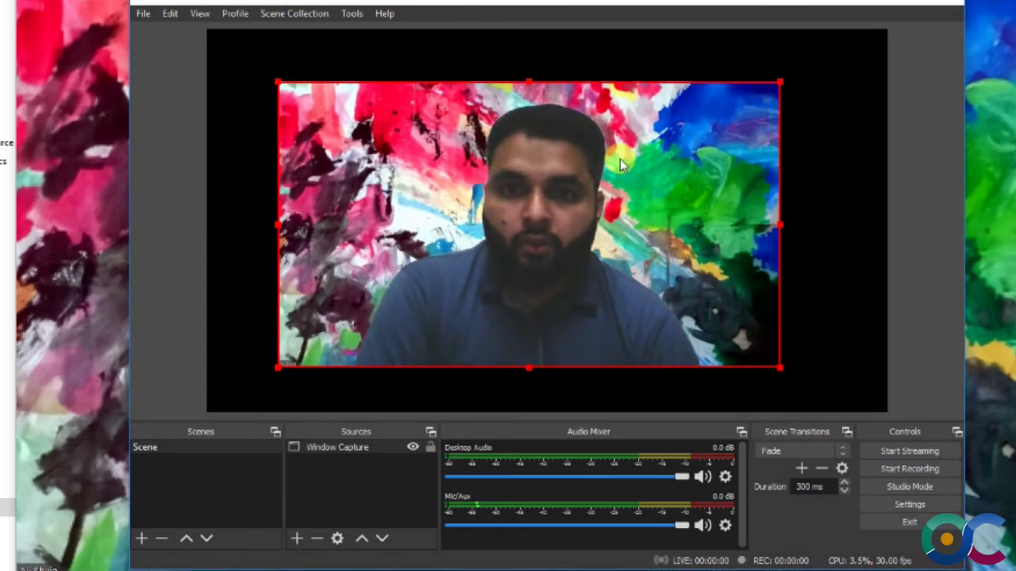
click(497, 205)
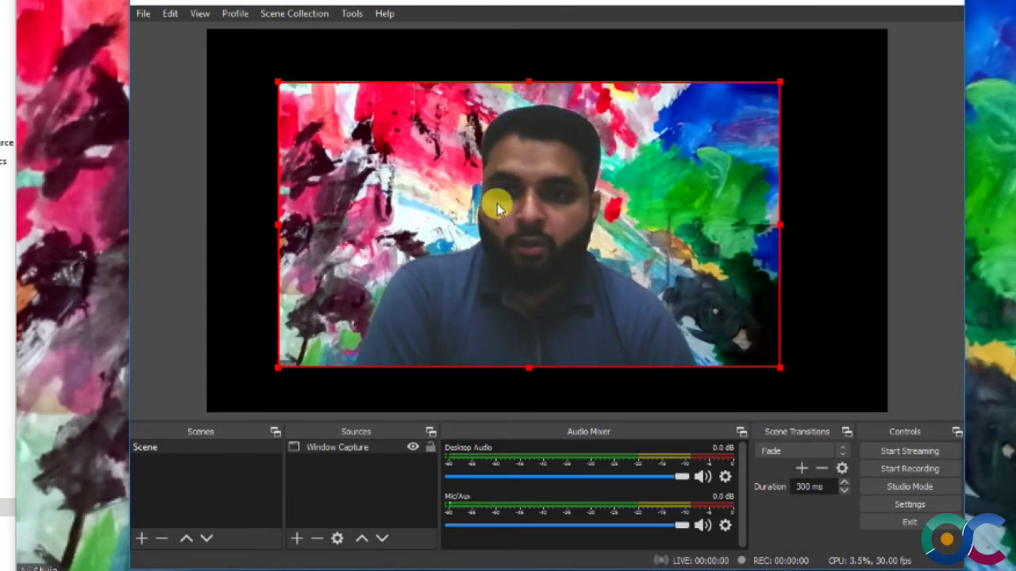
Add an Audio Input Capture source using the device Internal Mic (IDT High Definition Audio CODEC).
click(294, 540)
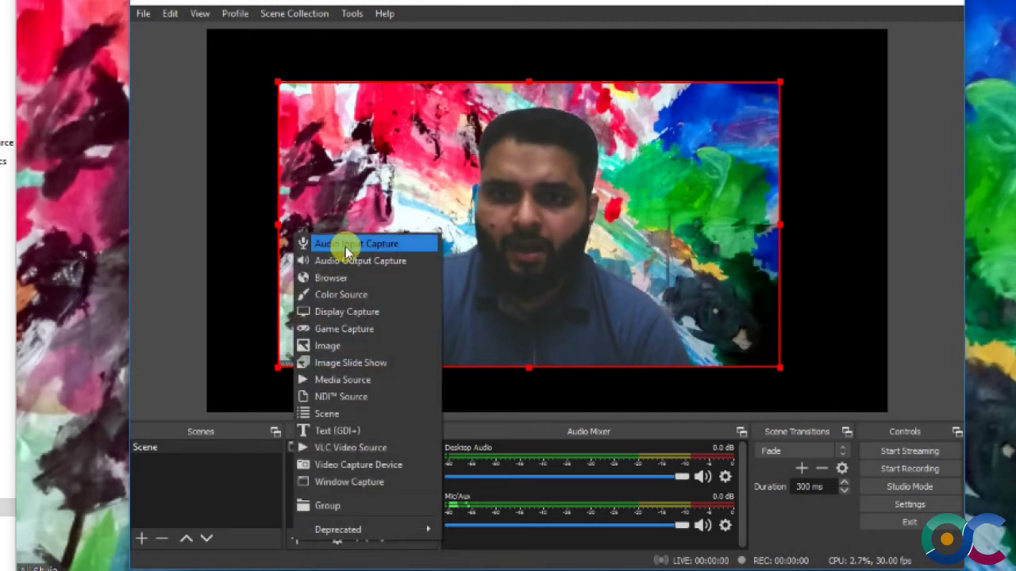
click(347, 246)
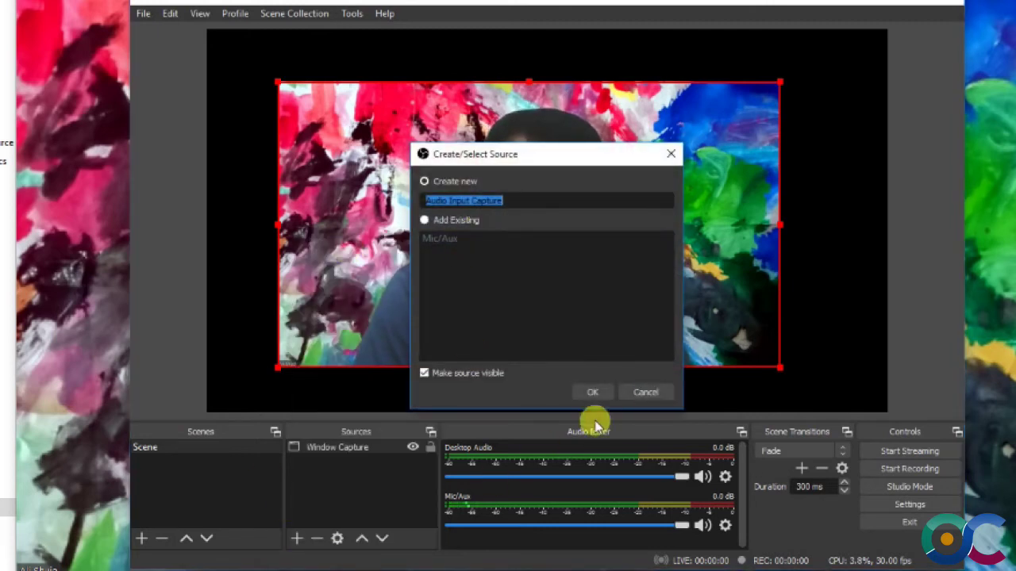
click(592, 392)
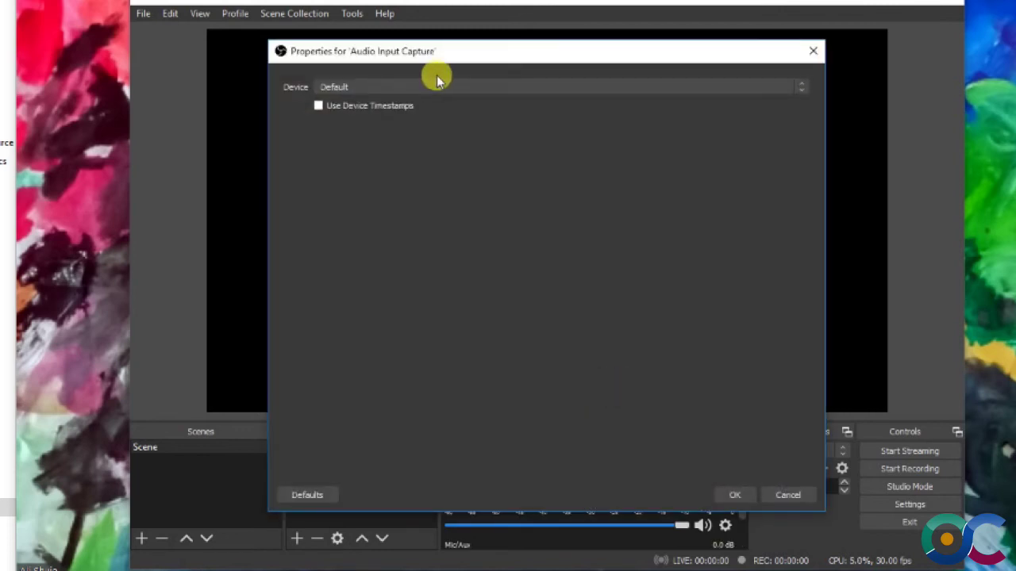
click(445, 87)
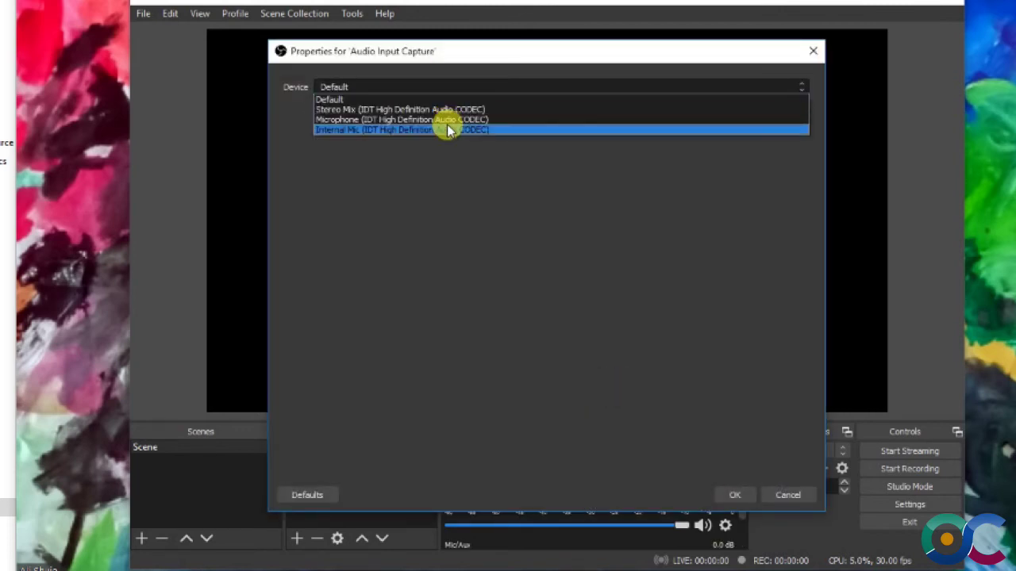
click(447, 124)
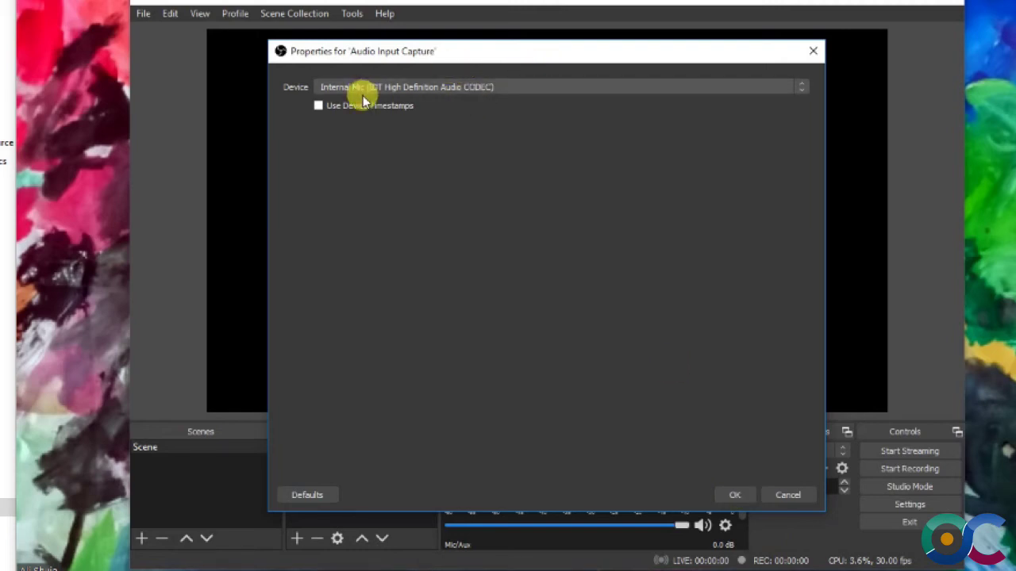
click(734, 495)
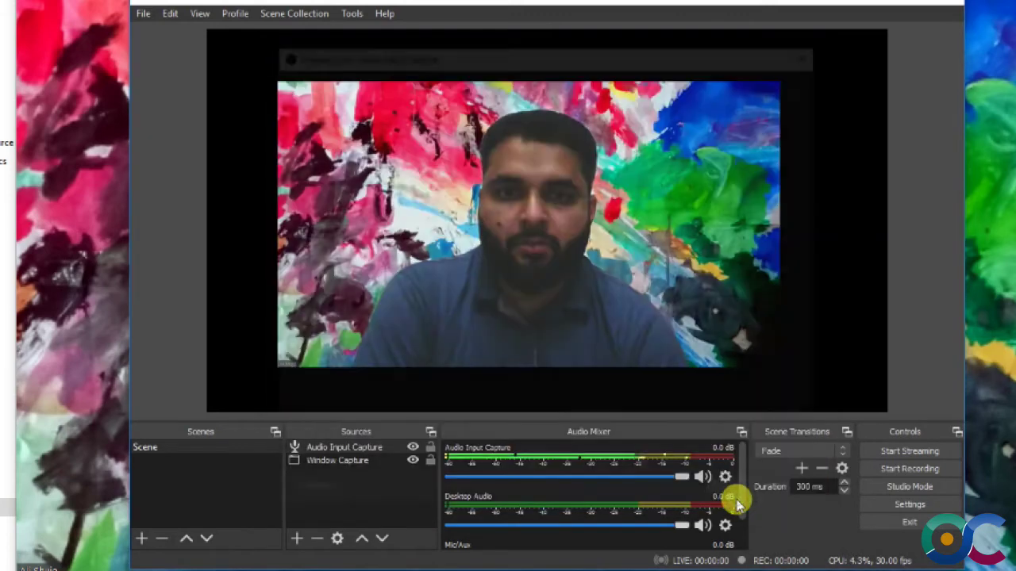
Add background.jpg as an Image source and move the Window Capture source above it in the source order.
click(347, 462)
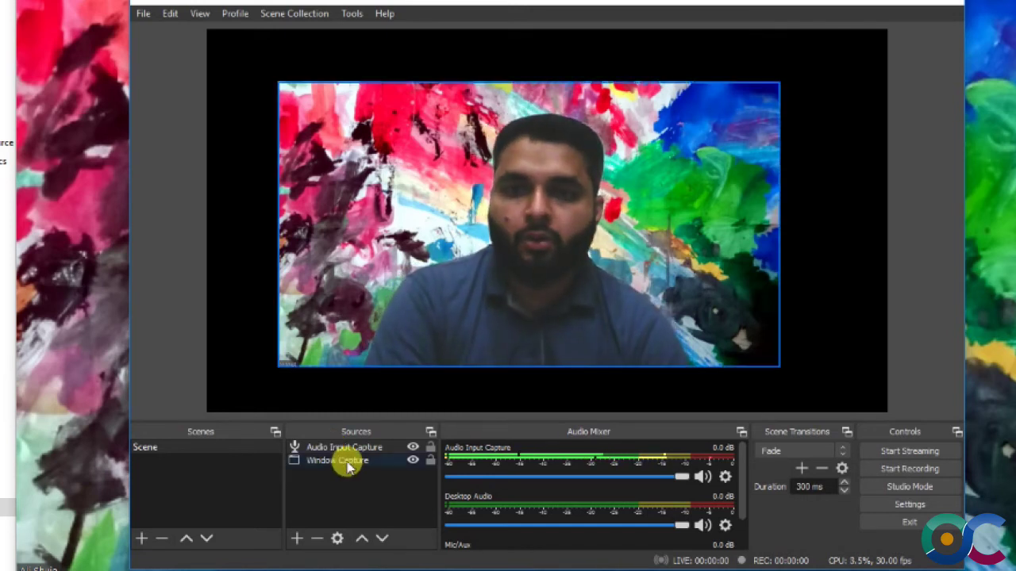
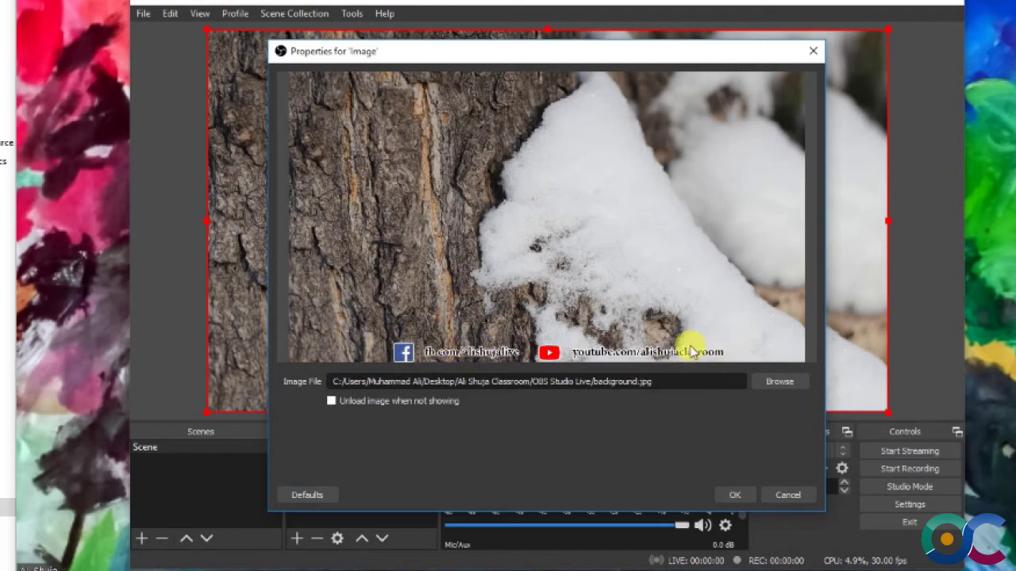
click(729, 498)
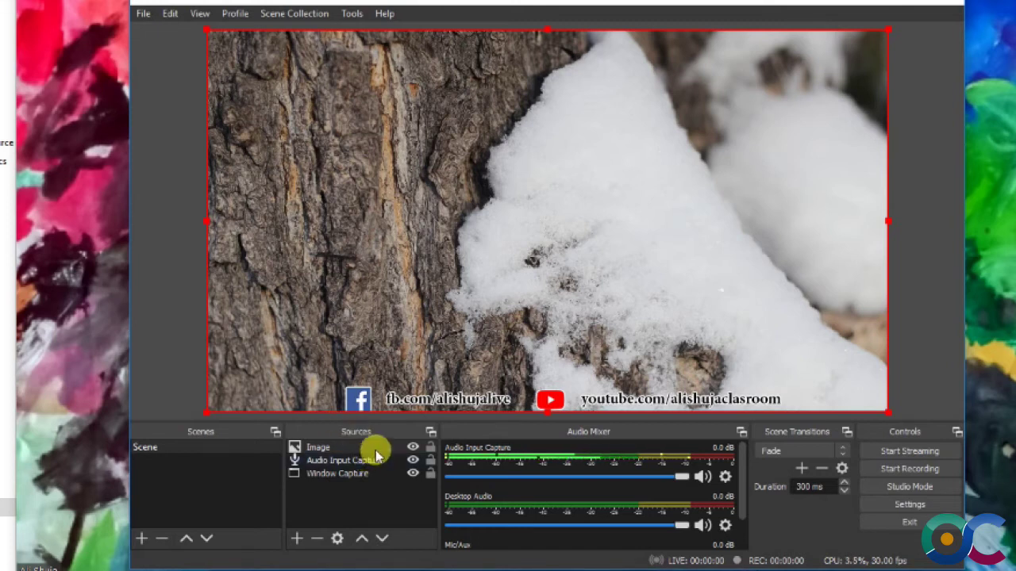
click(358, 474)
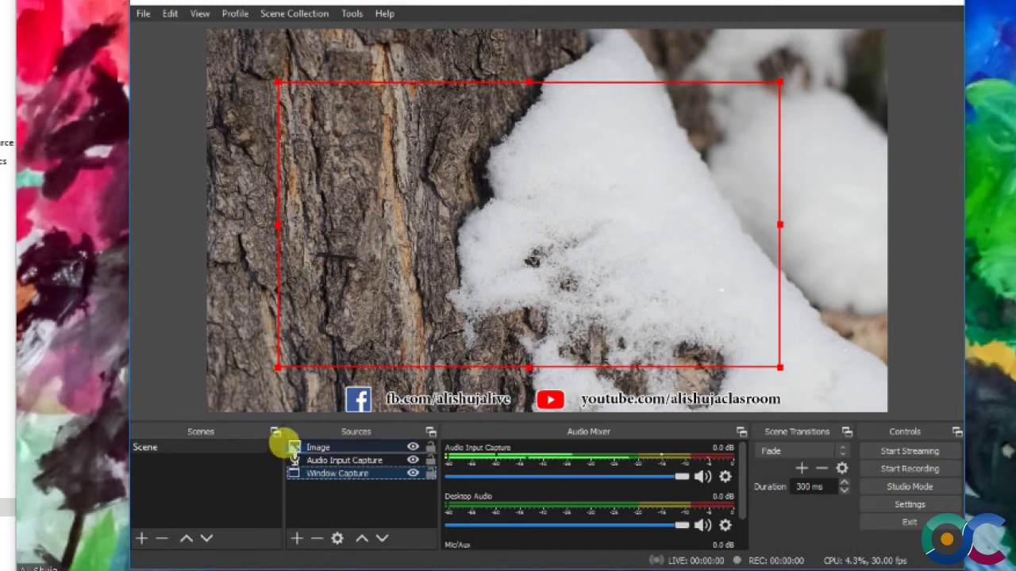
drag(337, 473, 357, 444)
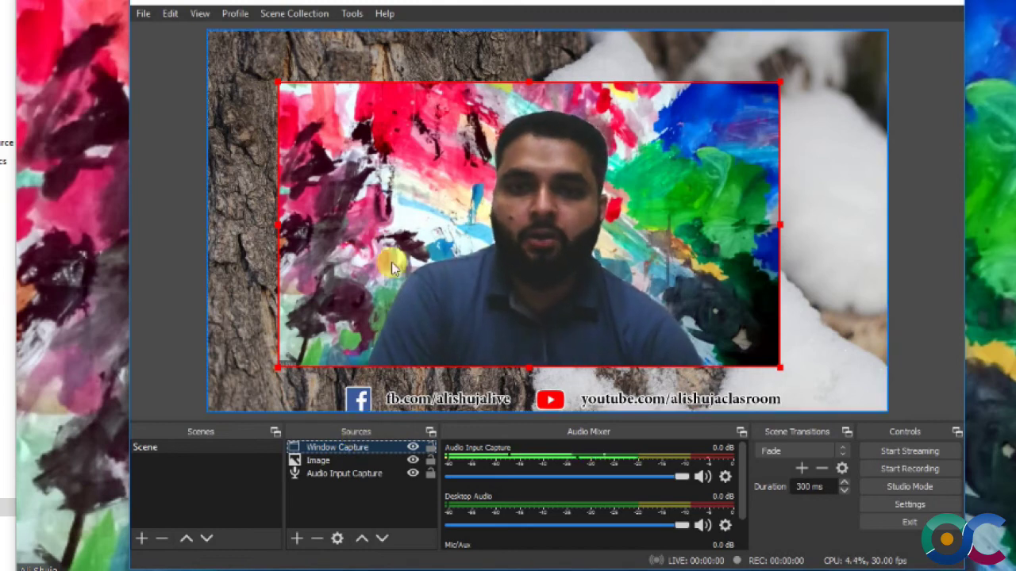
Add fb youtube logo2.png as a second Image source and shrink it into the upper-right corner of the canvas.
click(300, 546)
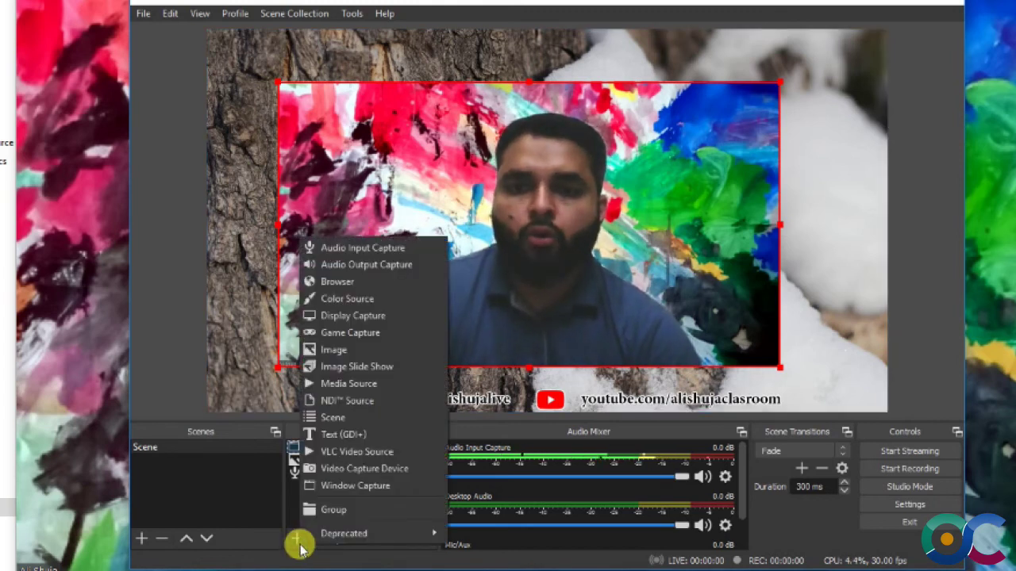
click(336, 350)
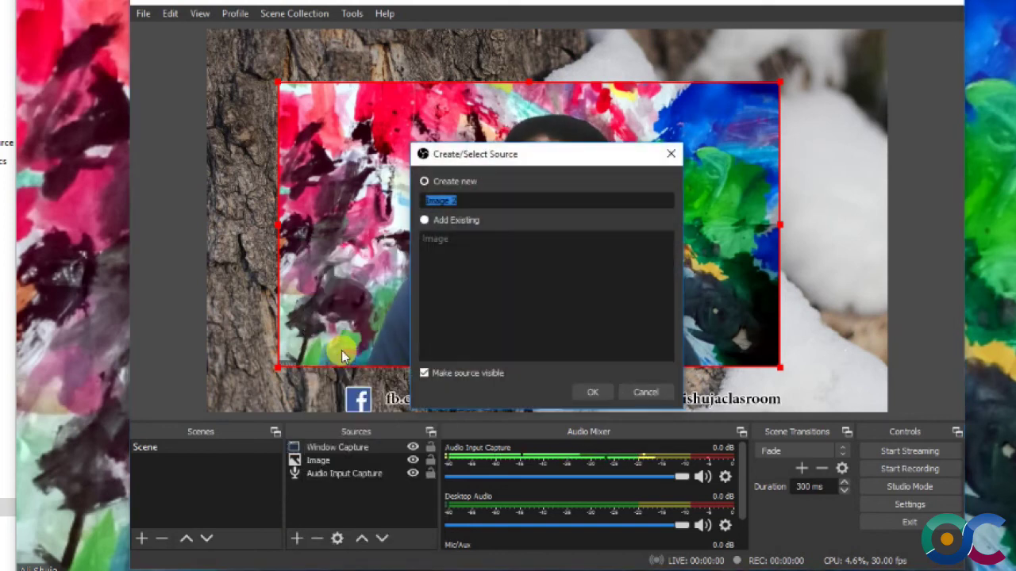
click(595, 389)
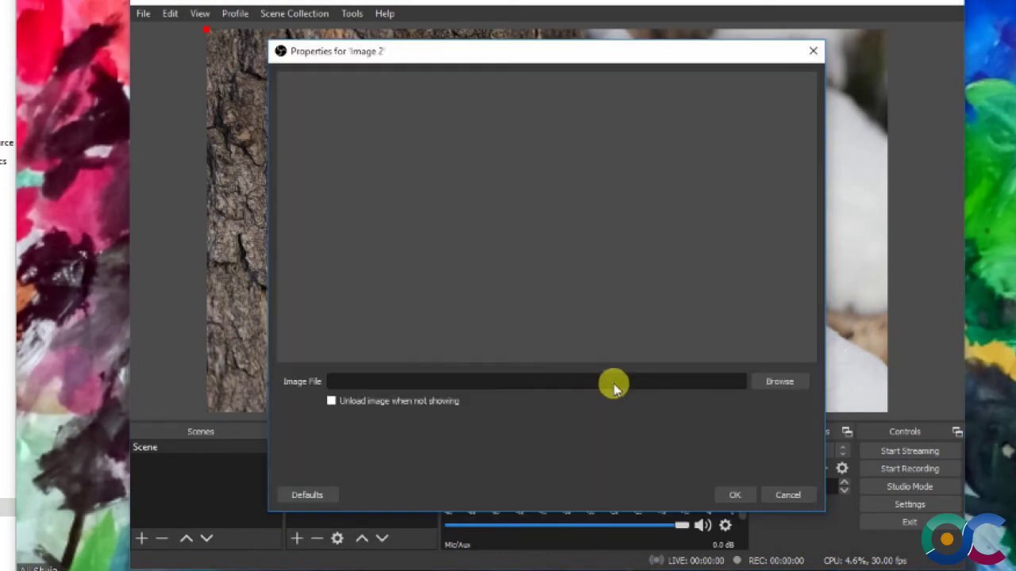
click(766, 382)
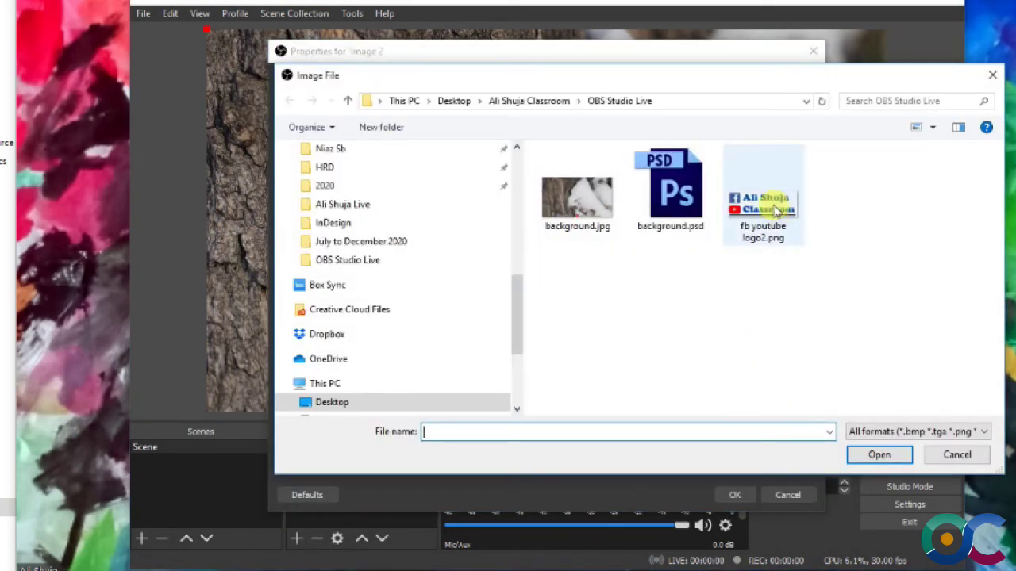
double_click(762, 208)
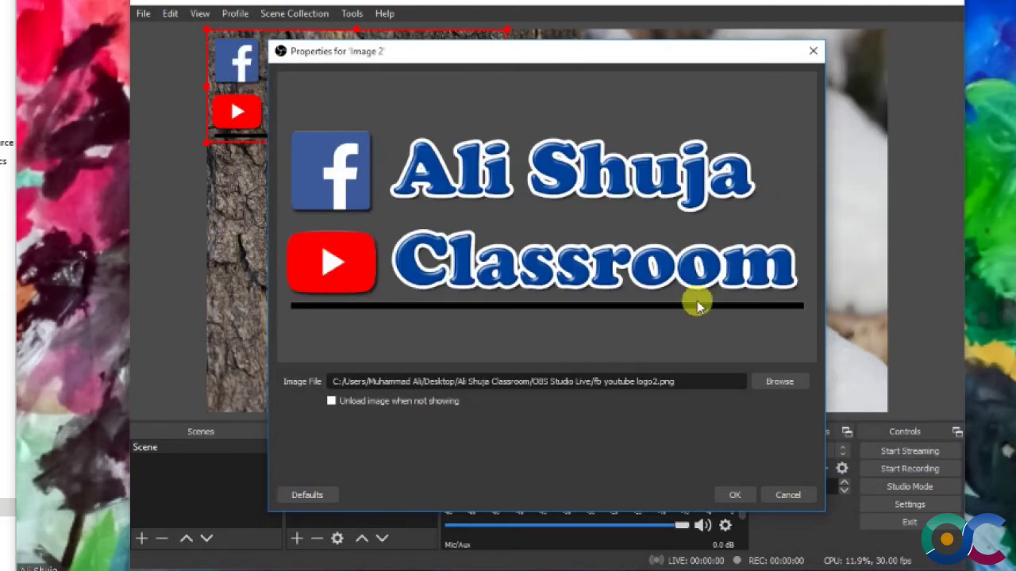
click(738, 495)
drag(505, 143, 307, 67)
drag(299, 53, 852, 25)
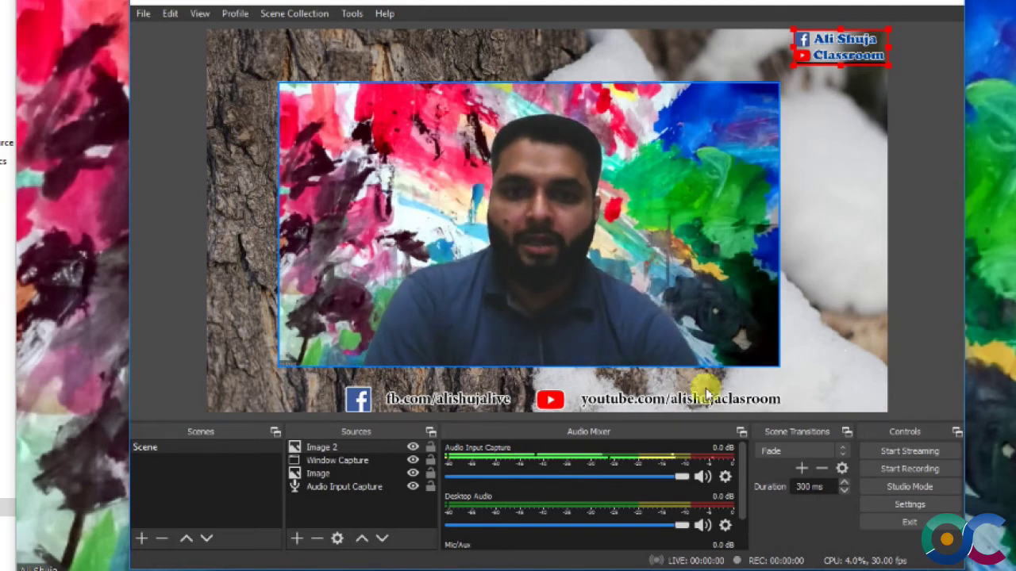
Open the OBS streaming settings and choose Facebook Live as the service.
click(900, 508)
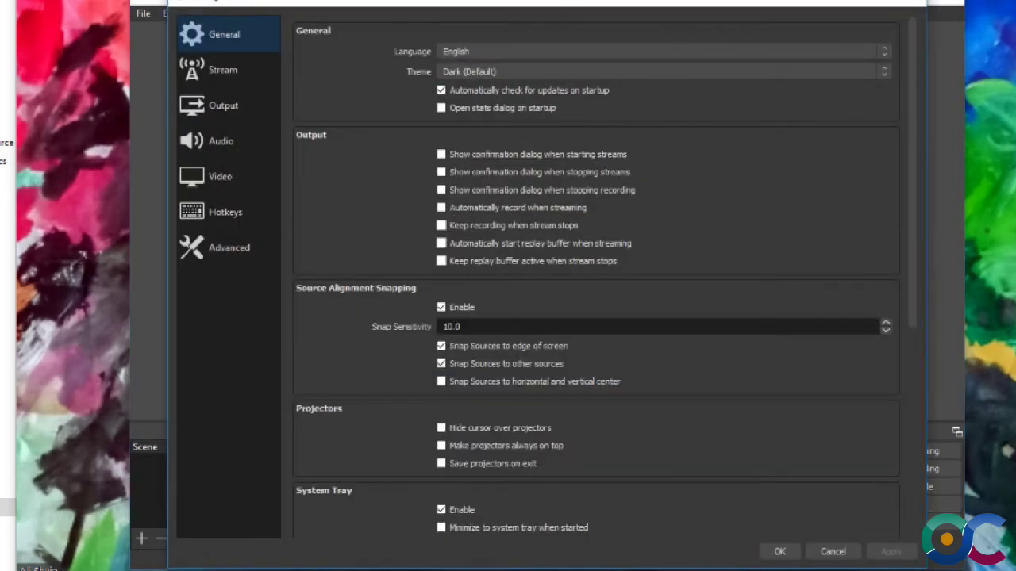
click(226, 73)
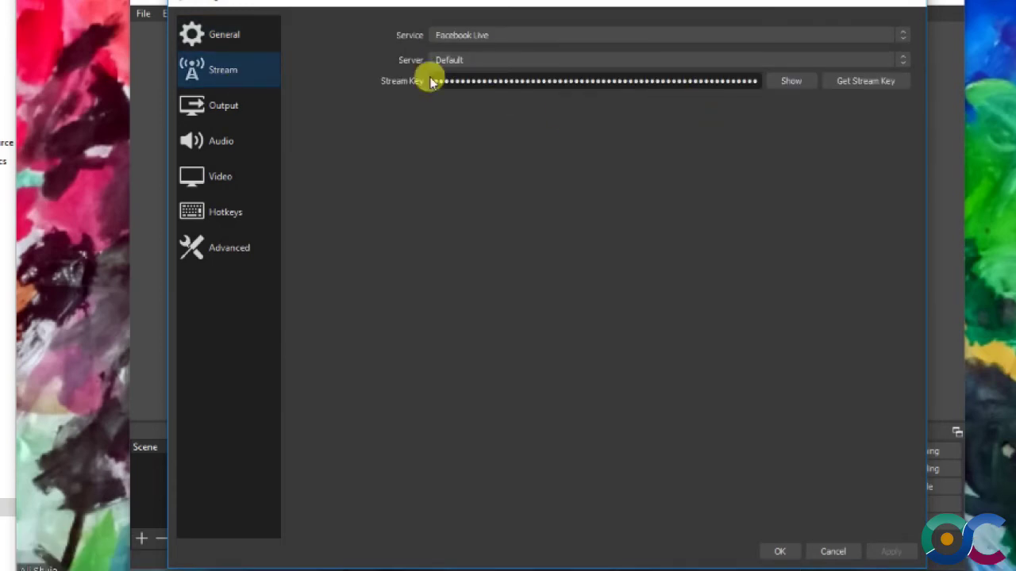
click(486, 38)
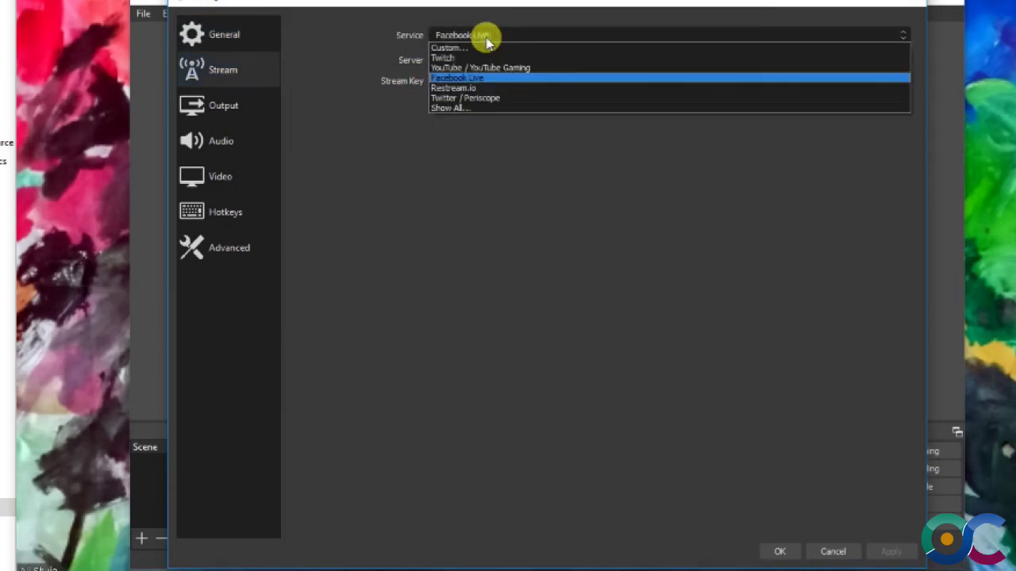
click(487, 76)
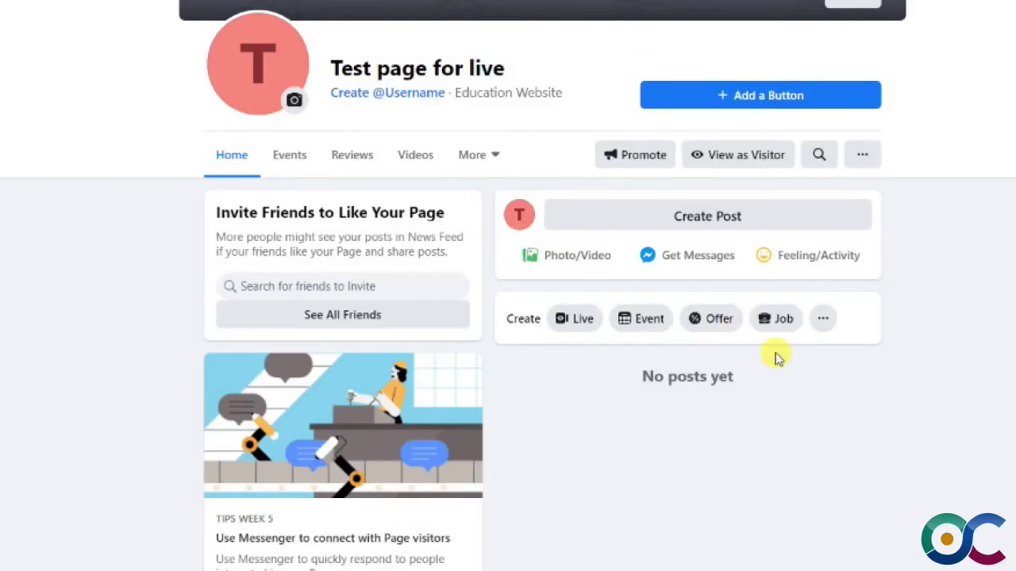
On the Facebook page "Test page for live", start a live video setup and copy its stream key.
click(577, 329)
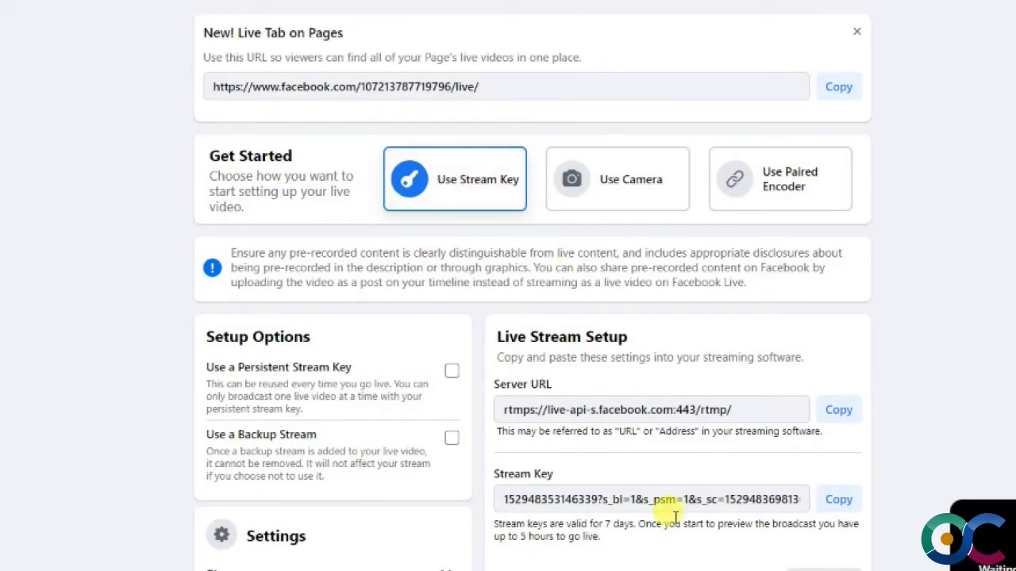
scroll(665, 434, down, 3)
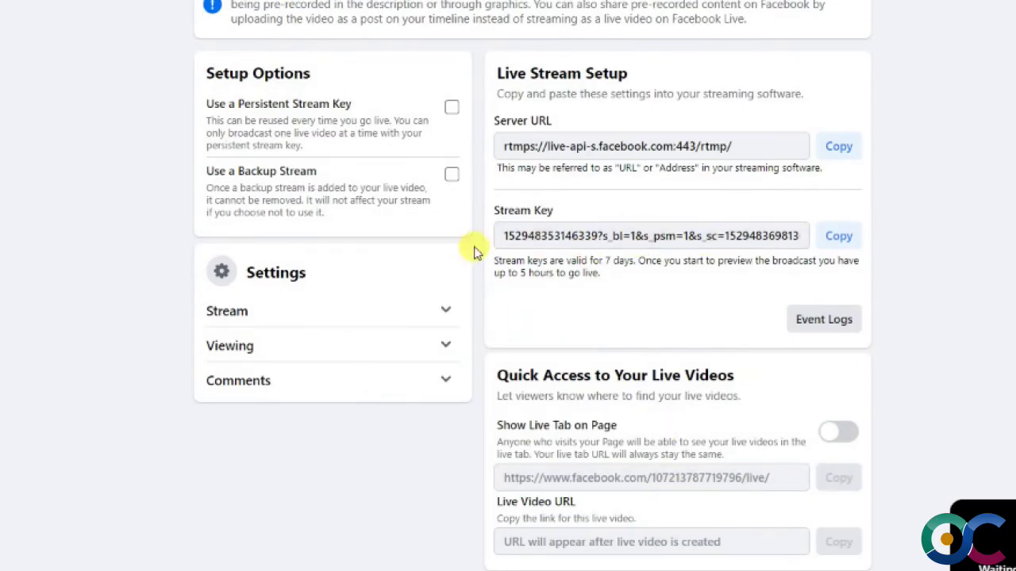
click(839, 237)
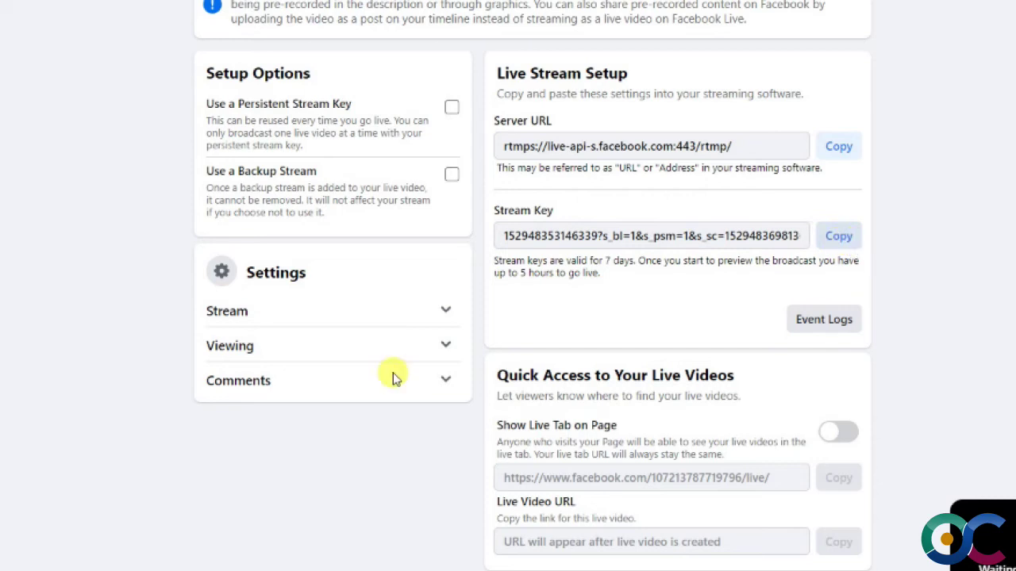
Switch to OBS, replace the stream key in the Facebook Live stream settings with the copied one, and save the settings.
key(alt+Tab)
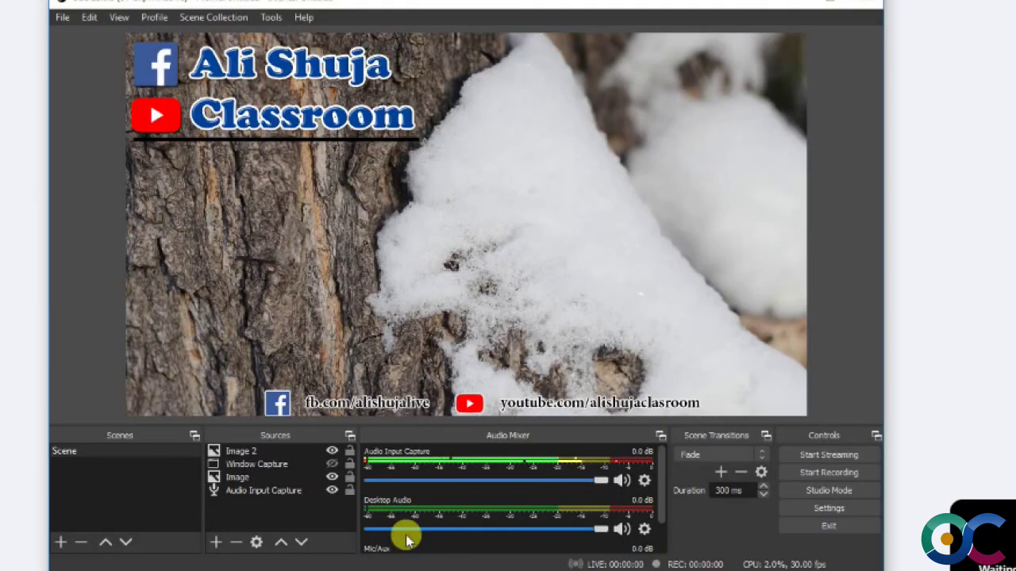
click(832, 512)
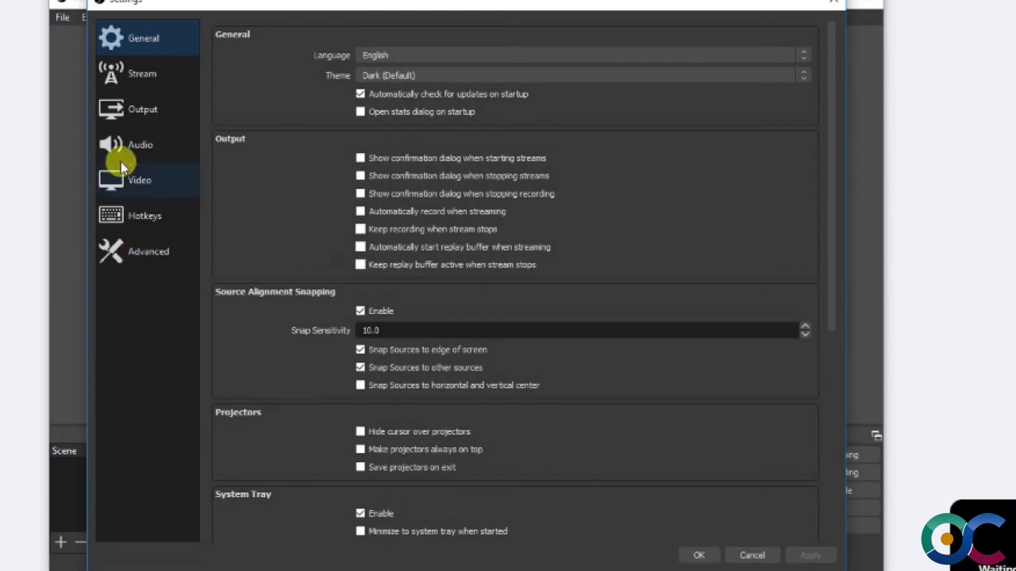
click(134, 71)
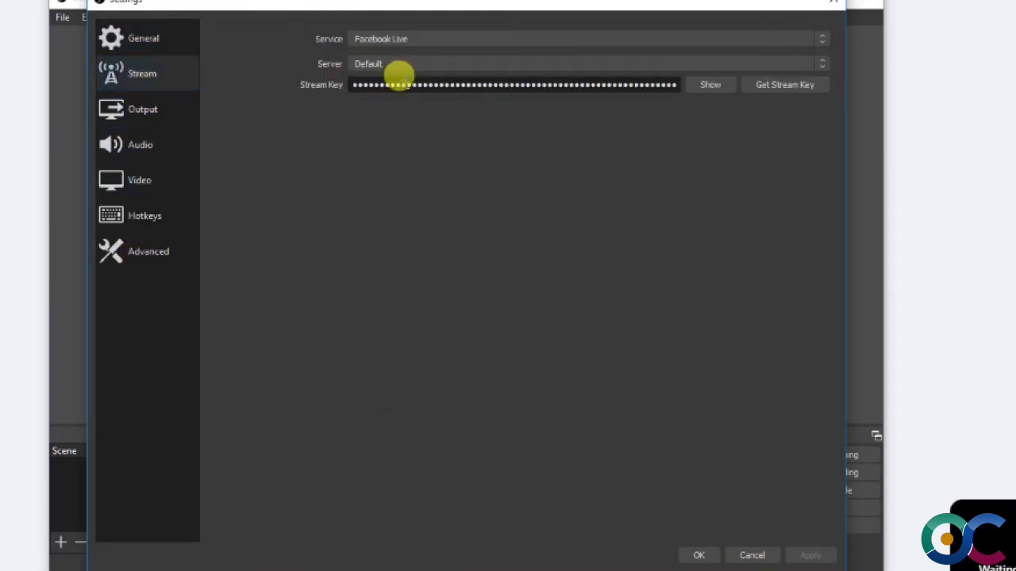
double_click(403, 84)
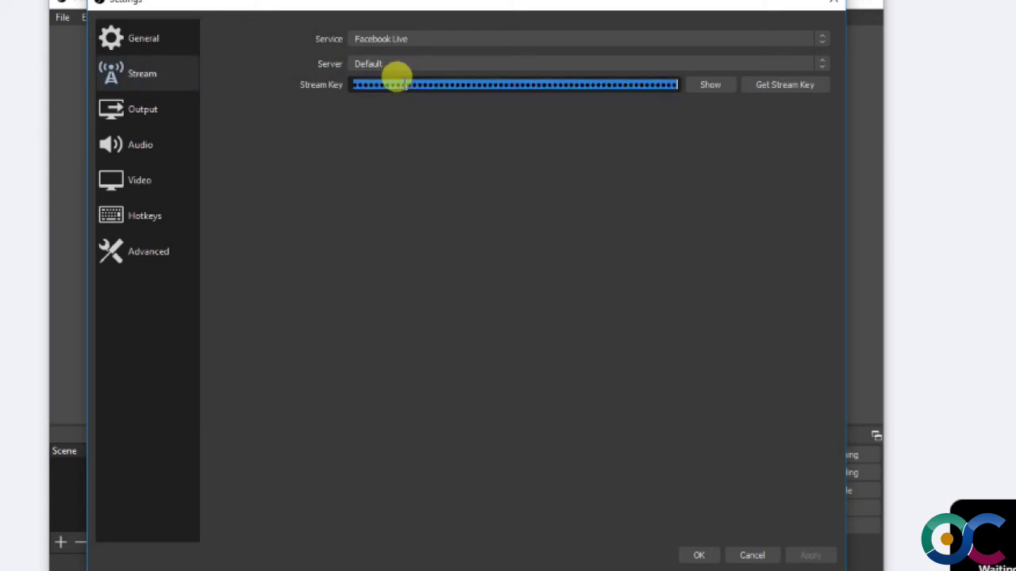
key(BackSpace)
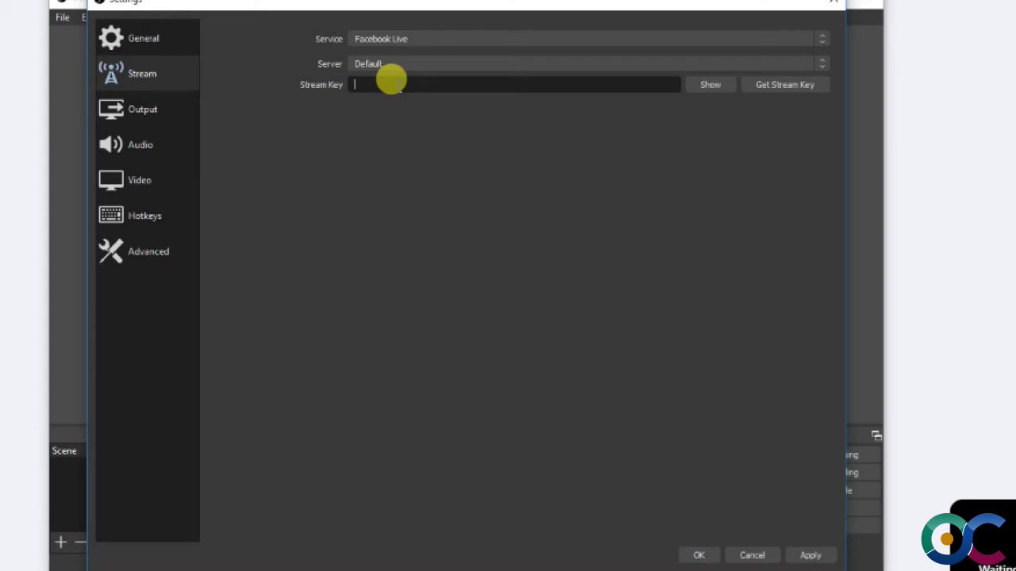
key(ctrl+v)
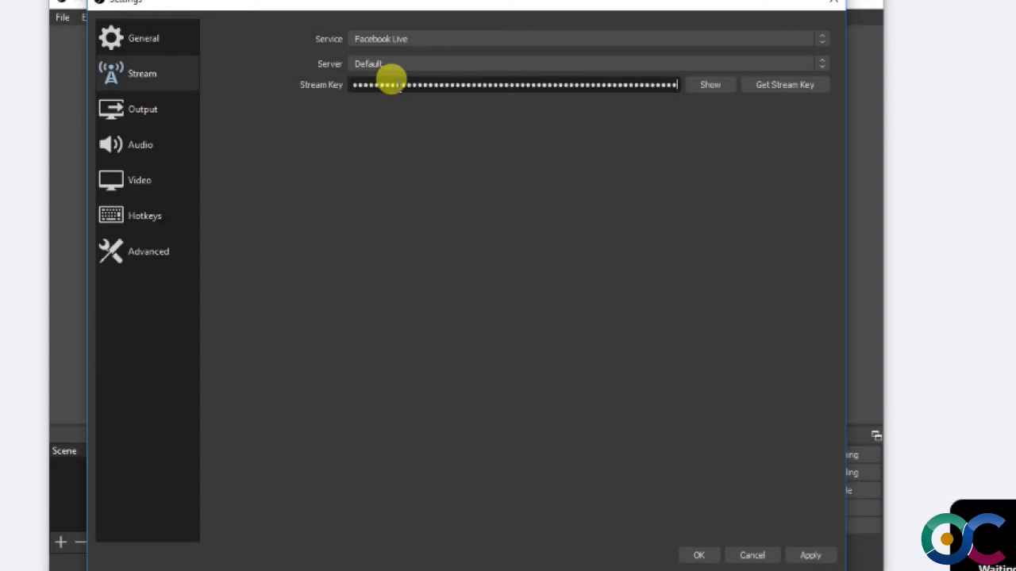
click(814, 556)
click(698, 556)
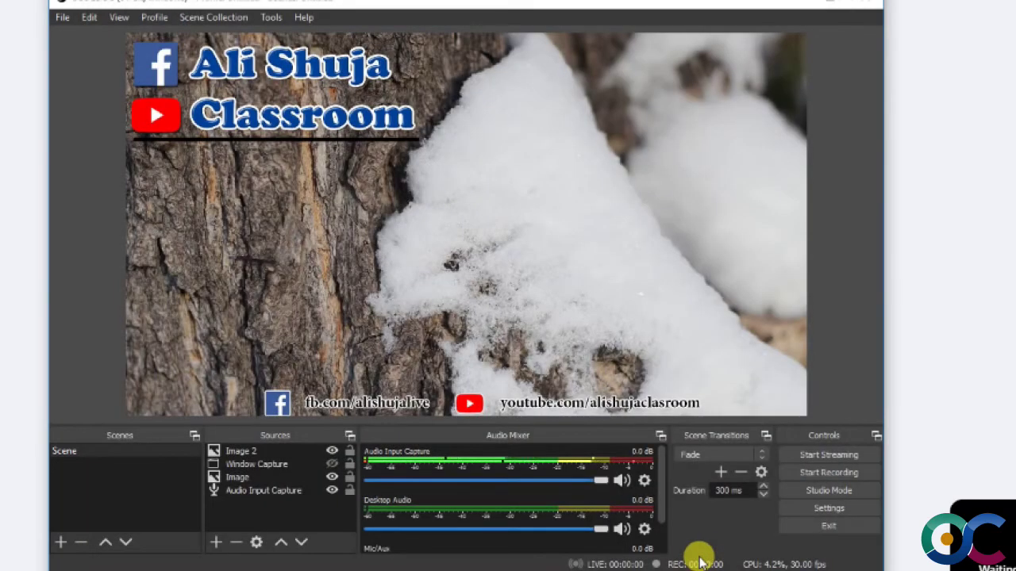
Shrink the Image 2 logo and place it in the upper-right corner of the canvas.
click(418, 143)
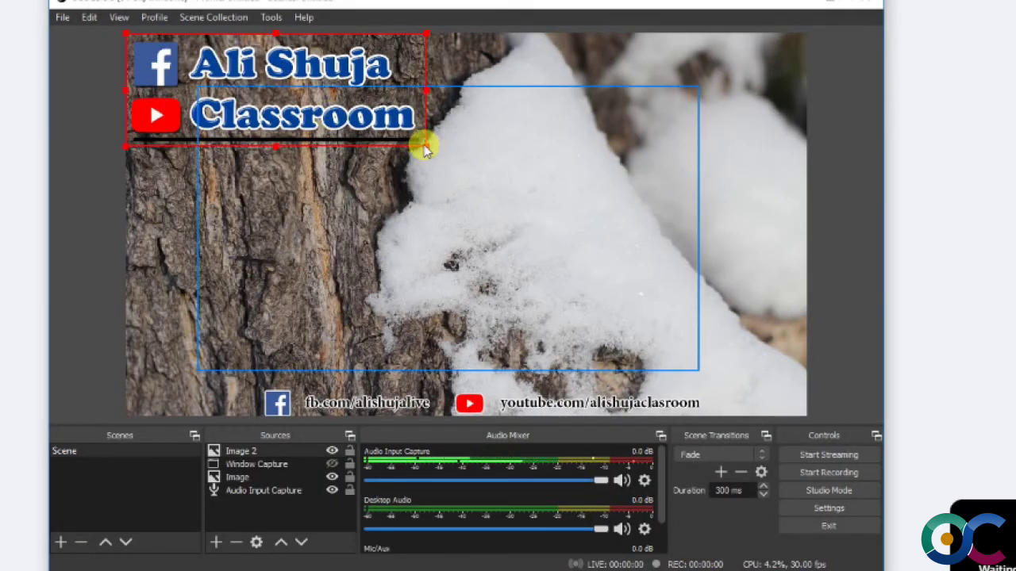
drag(425, 146, 774, 48)
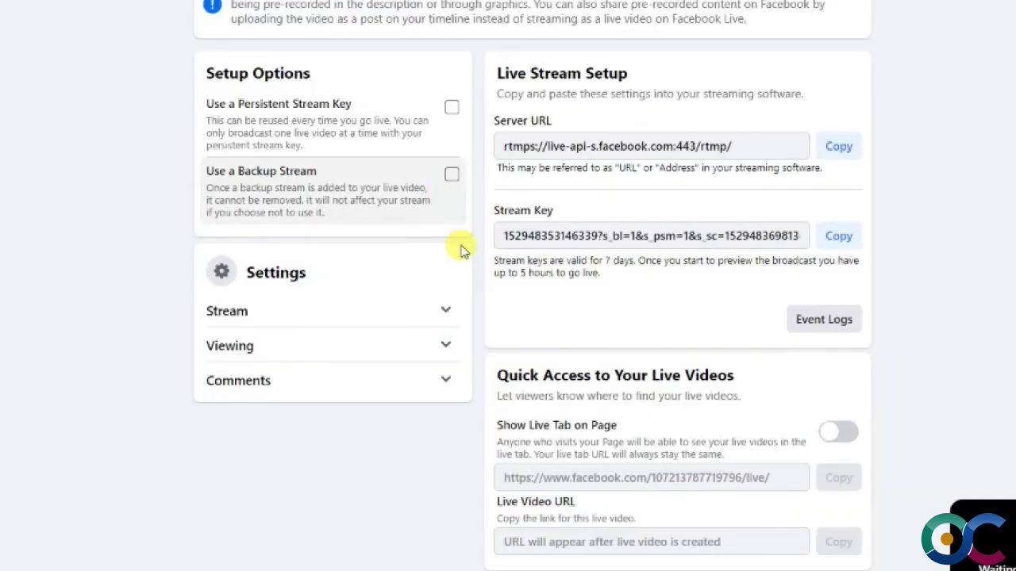
Check the Facebook live video preview area, then in OBS make the Window Capture source visible and start streaming.
scroll(460, 245, up, 3)
scroll(461, 245, up, 8)
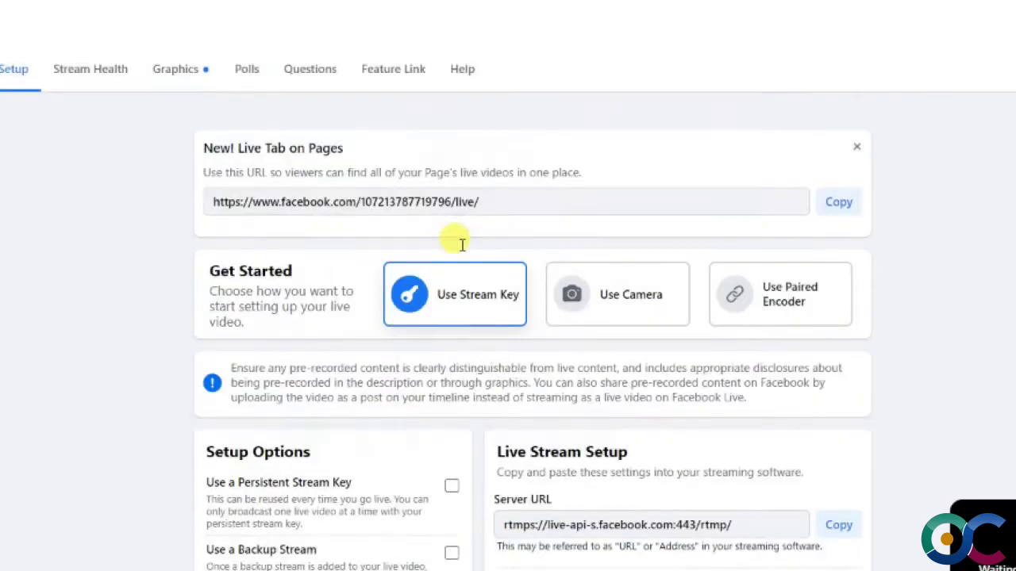
scroll(461, 248, down, 1)
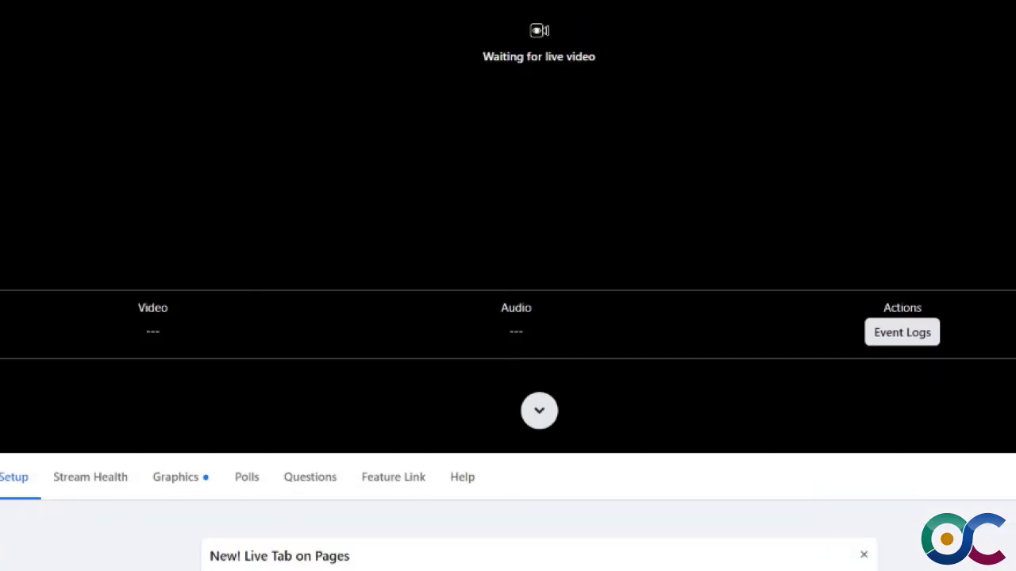
key(alt+Tab)
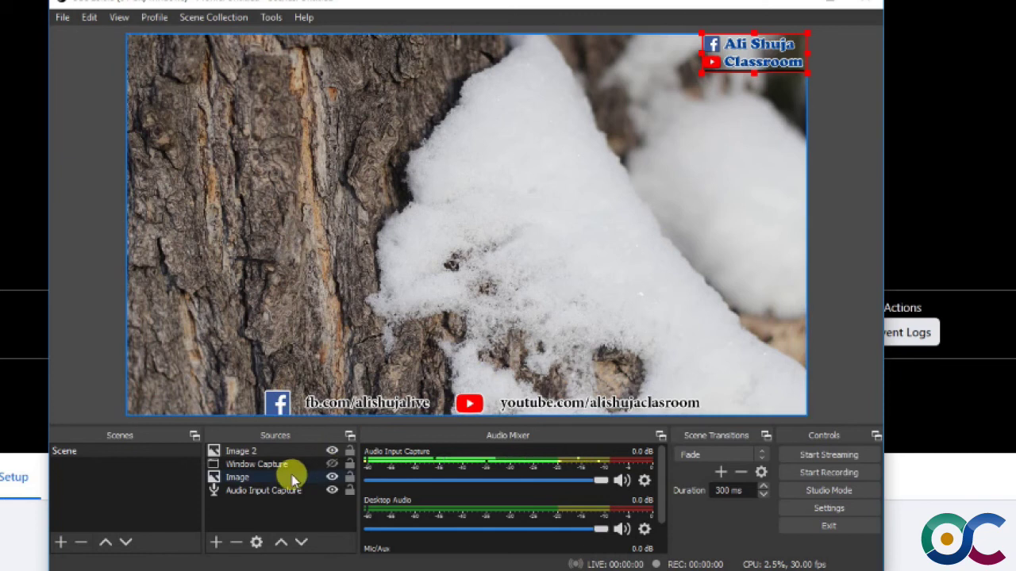
click(331, 465)
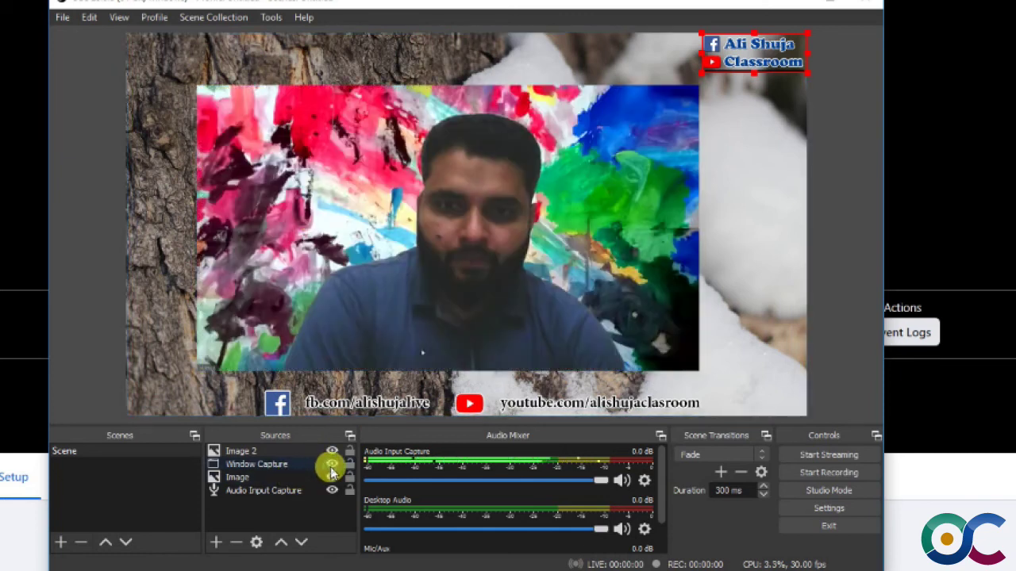
click(835, 454)
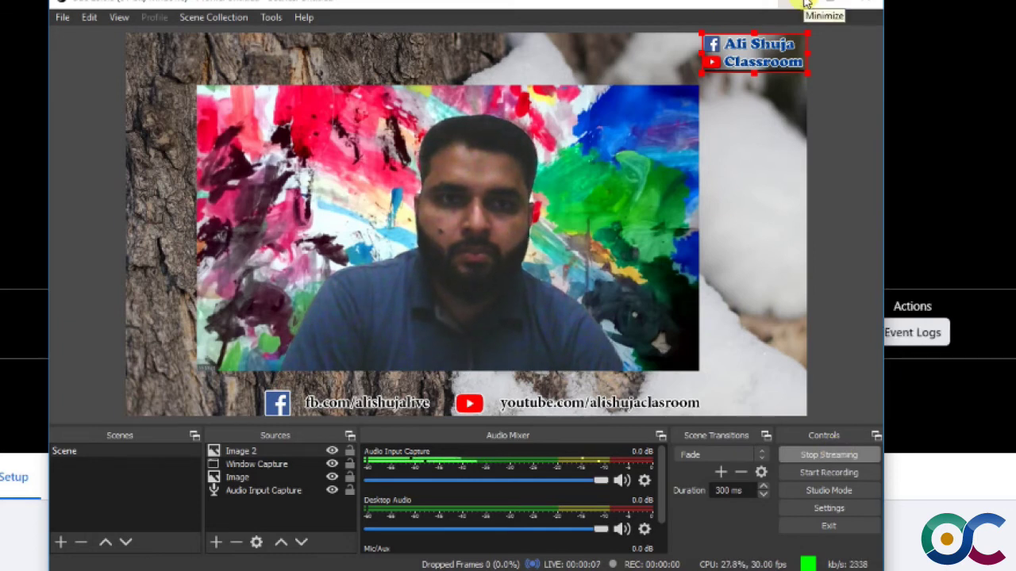
Minimize OBS to check the incoming stream preview on Facebook, then return to OBS and stop streaming.
click(804, 4)
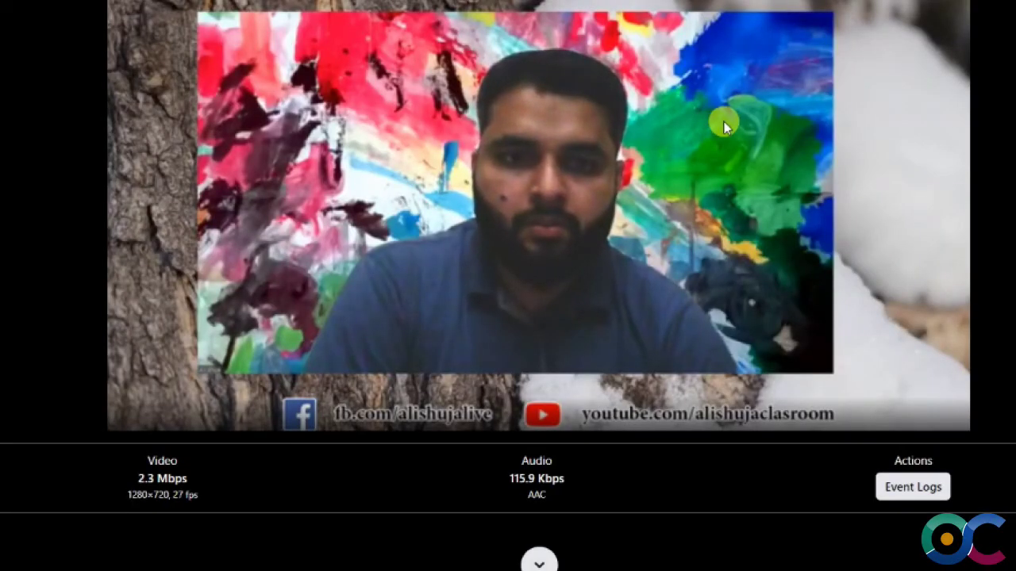
key(alt+Tab)
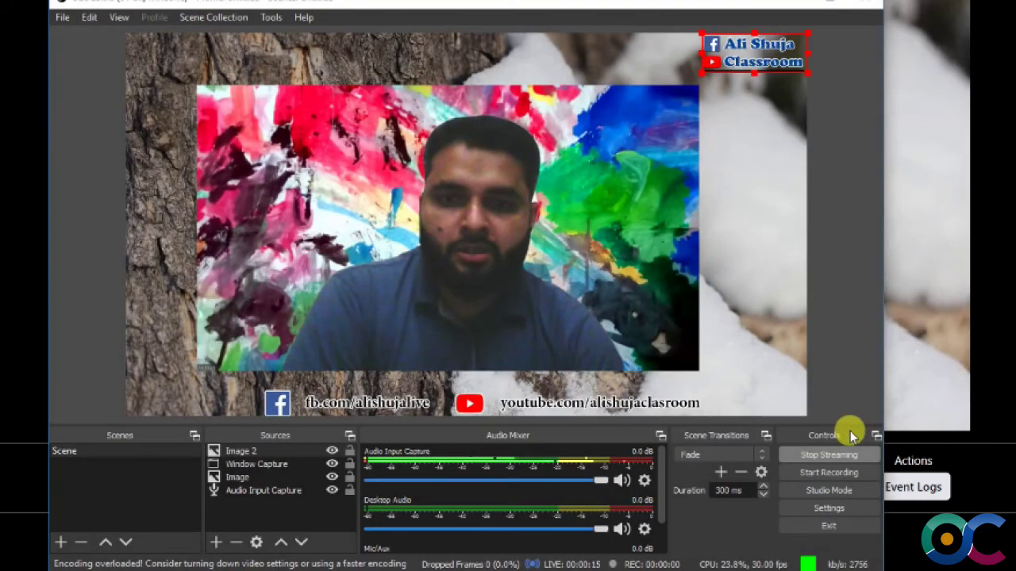
click(843, 455)
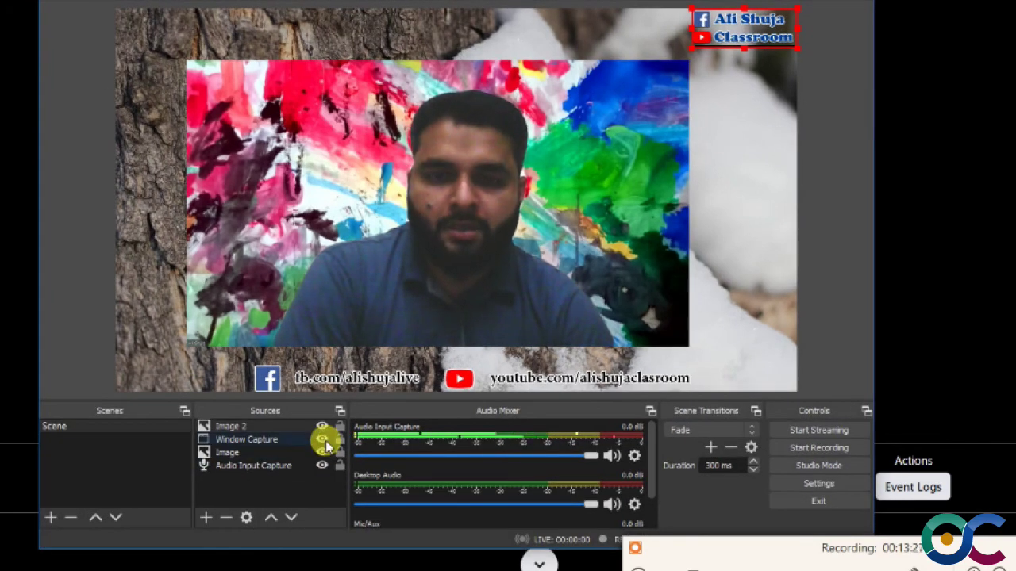
Hide the Window Capture source in OBS, then activate the live video description field in Facebook Live Producer.
click(323, 441)
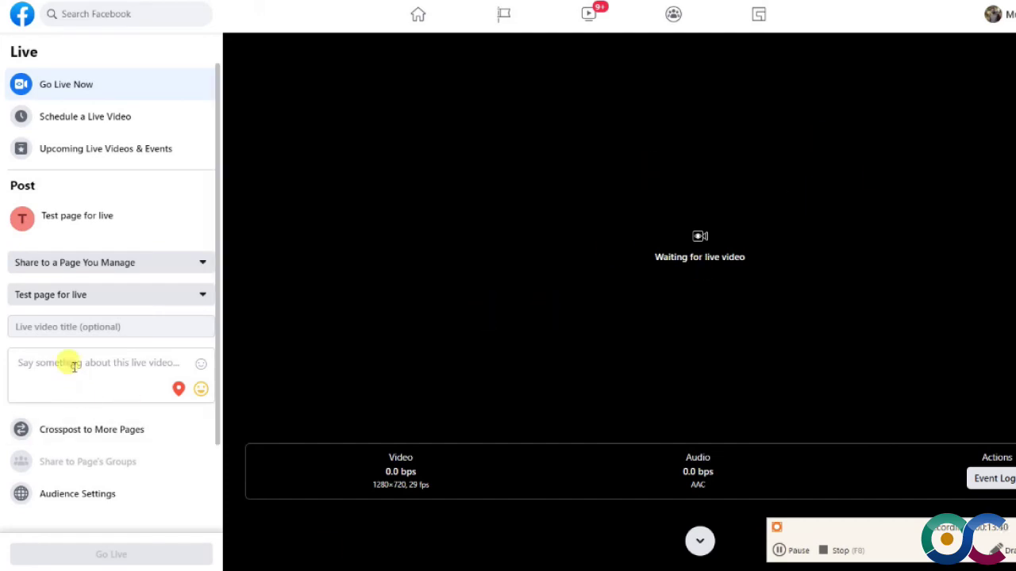
click(50, 360)
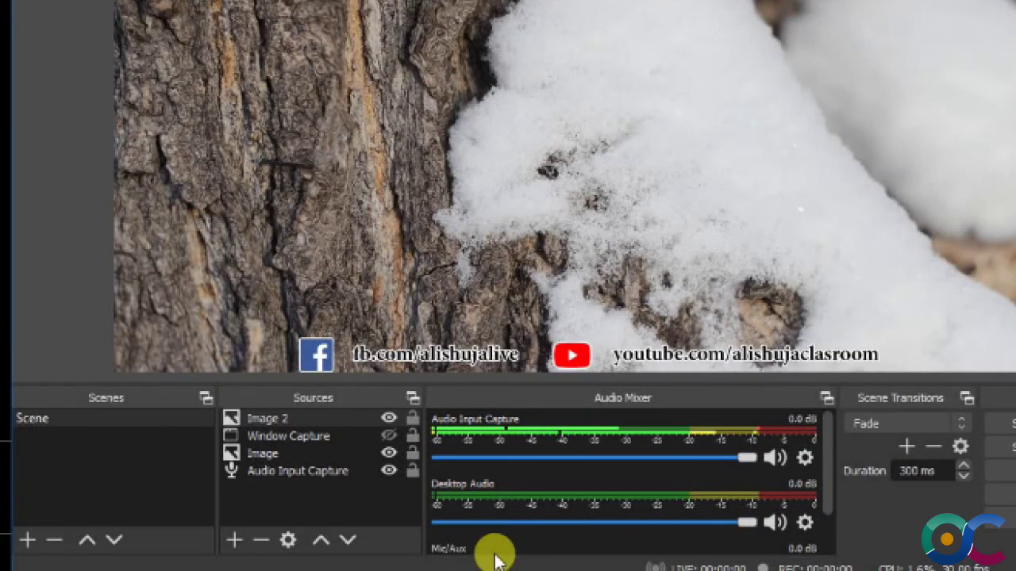
Remove the Window Capture source from the OBS scene.
click(352, 453)
click(334, 437)
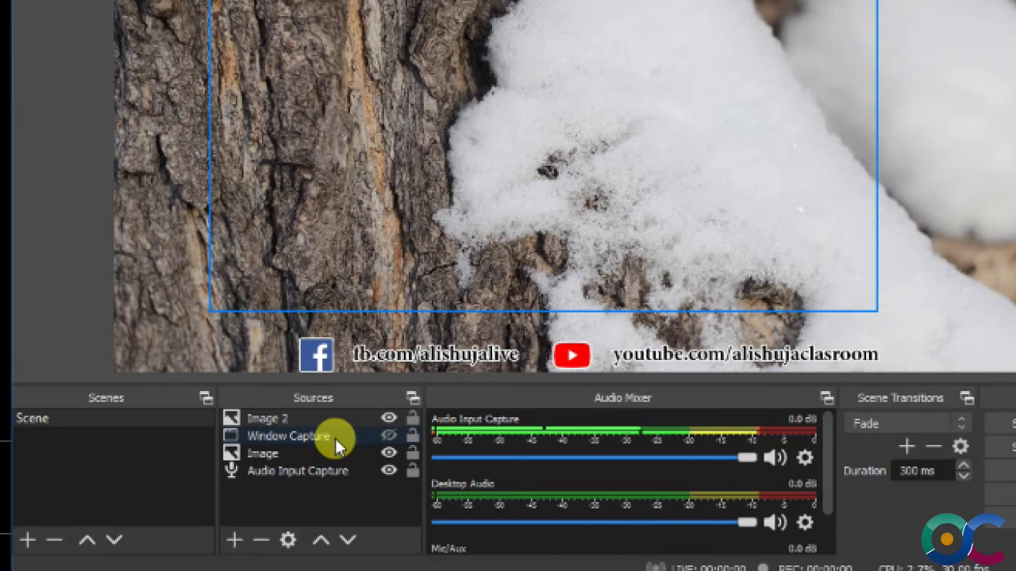
click(335, 438)
right_click(335, 439)
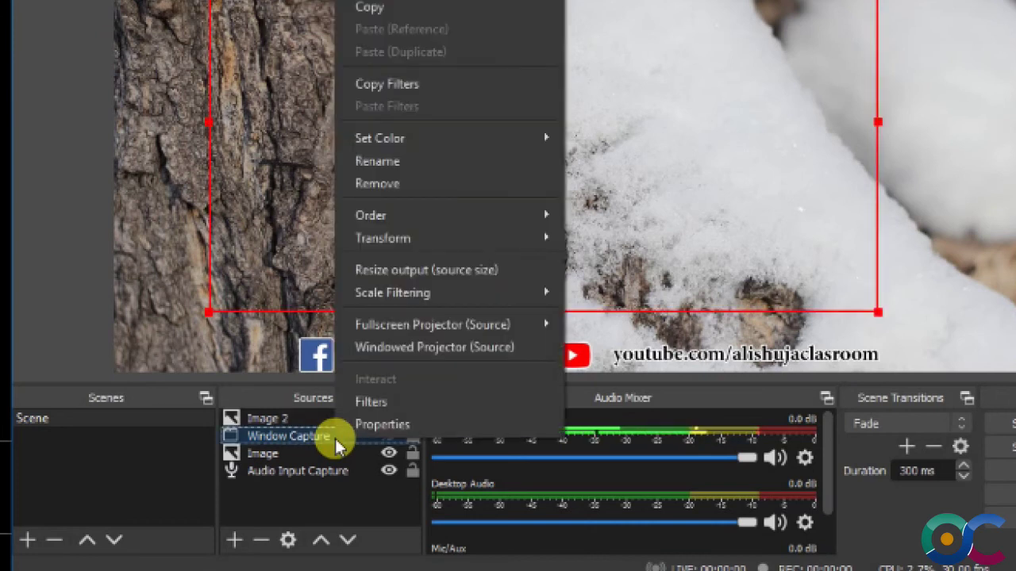
click(358, 182)
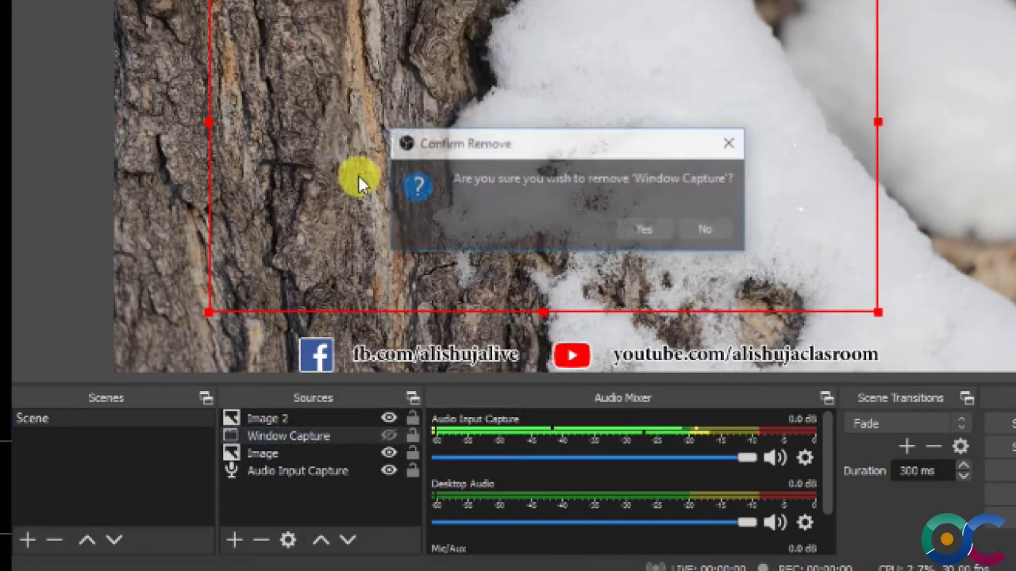
click(651, 229)
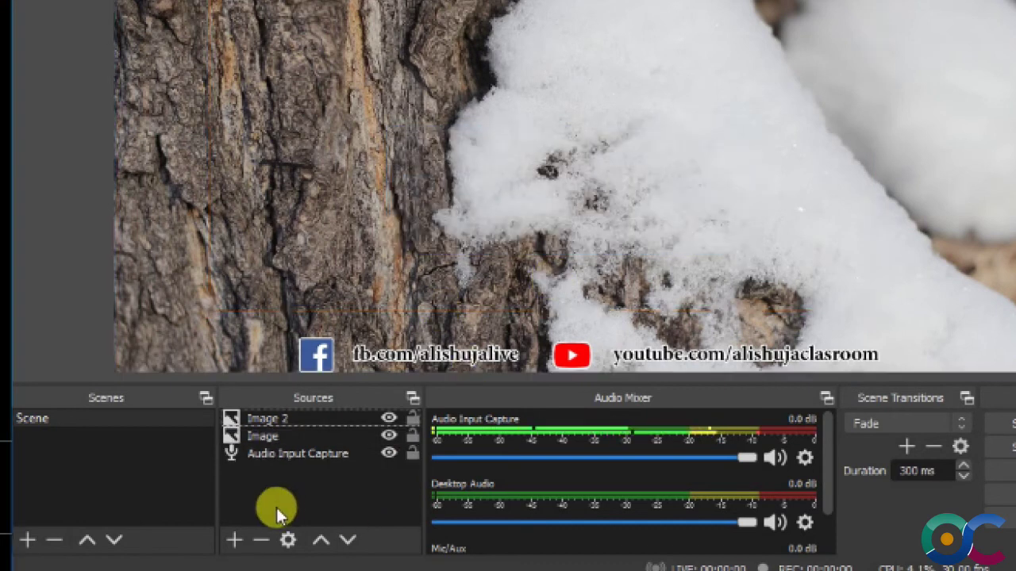
Add a new NDI™ Source to the scene, dismissing its properties without choosing a source name.
click(234, 540)
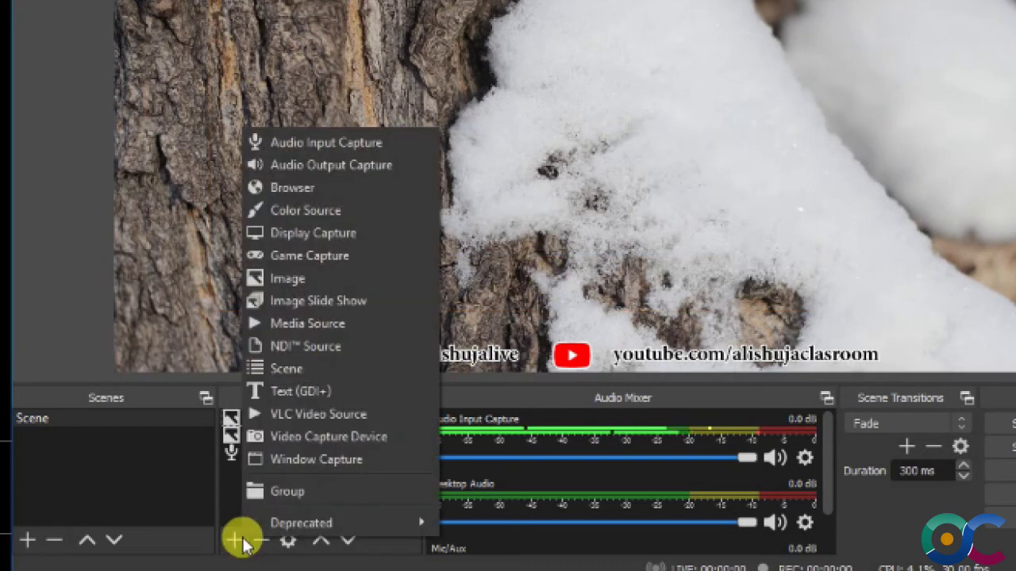
click(345, 354)
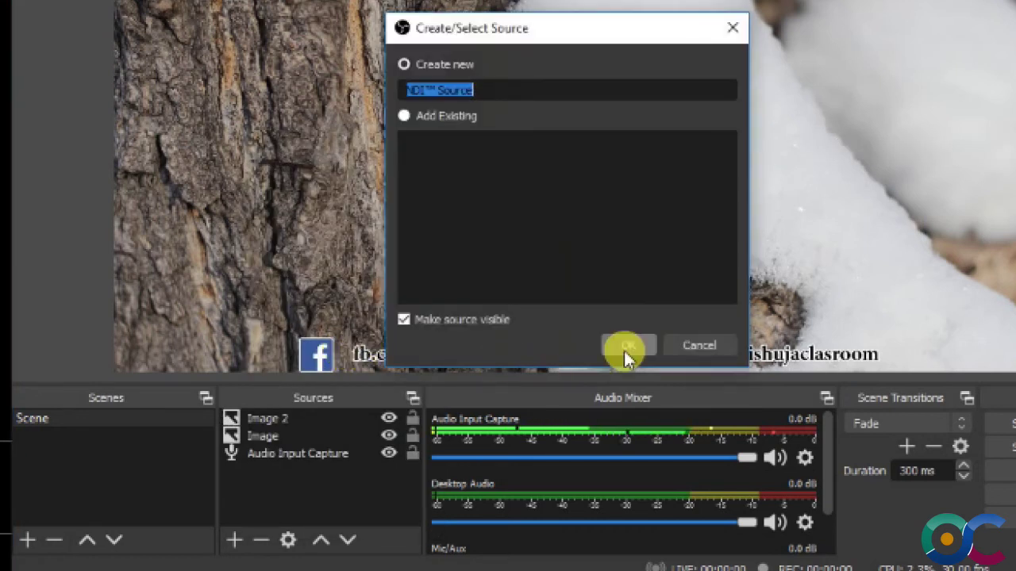
click(625, 348)
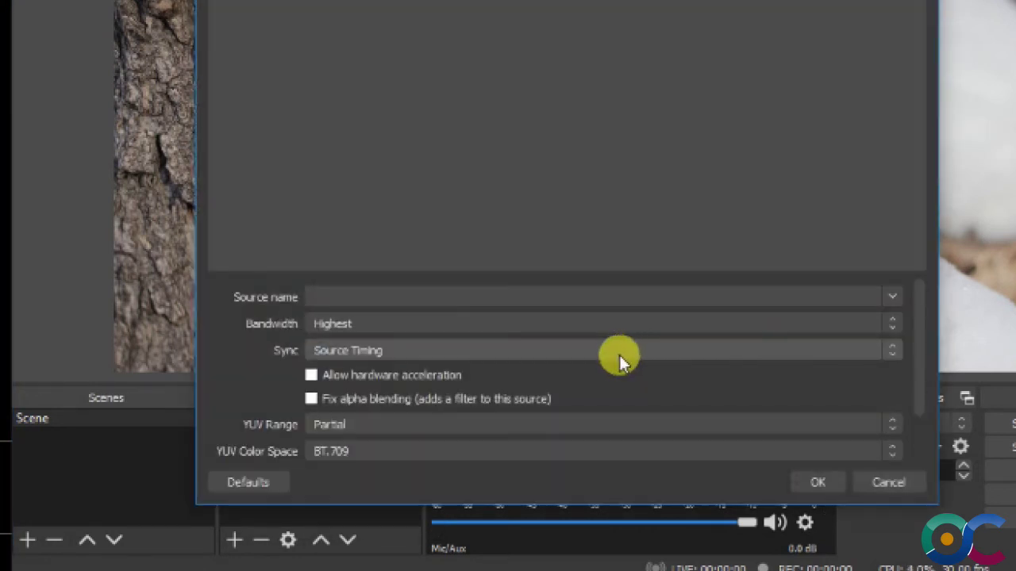
click(886, 484)
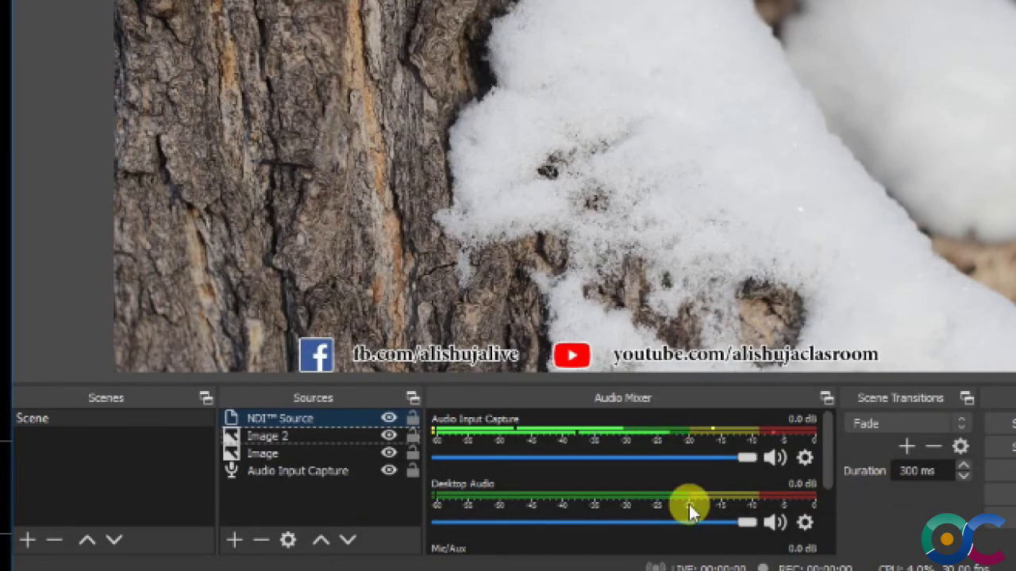
click(336, 426)
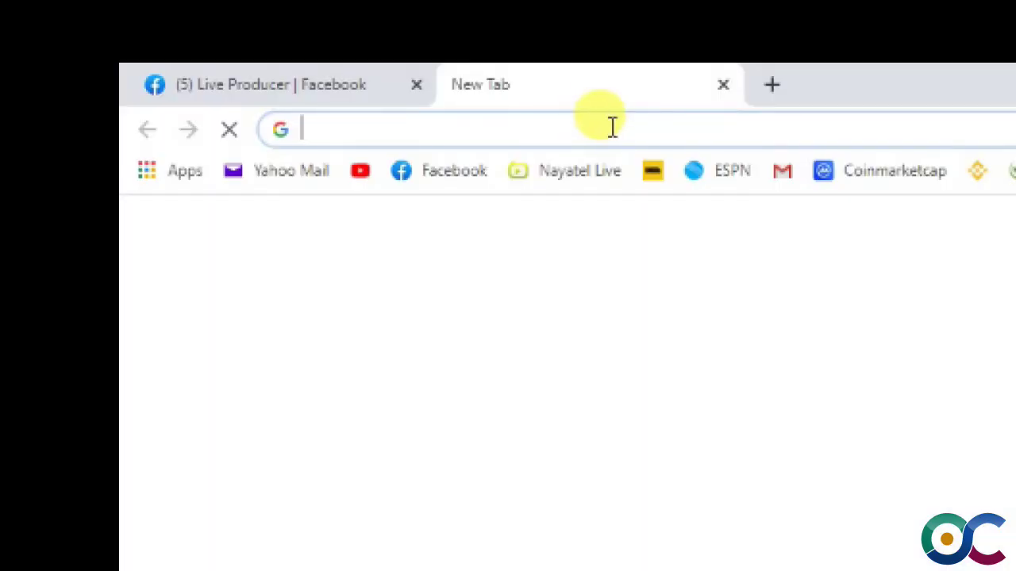
Search the web for "obs ndi download" in a new browser tab.
click(614, 125)
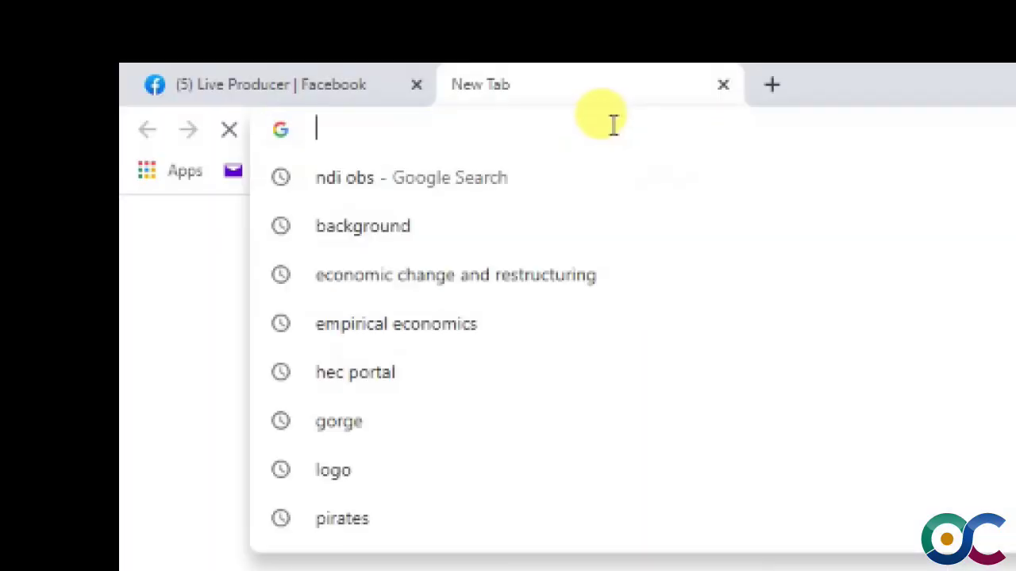
text(o)
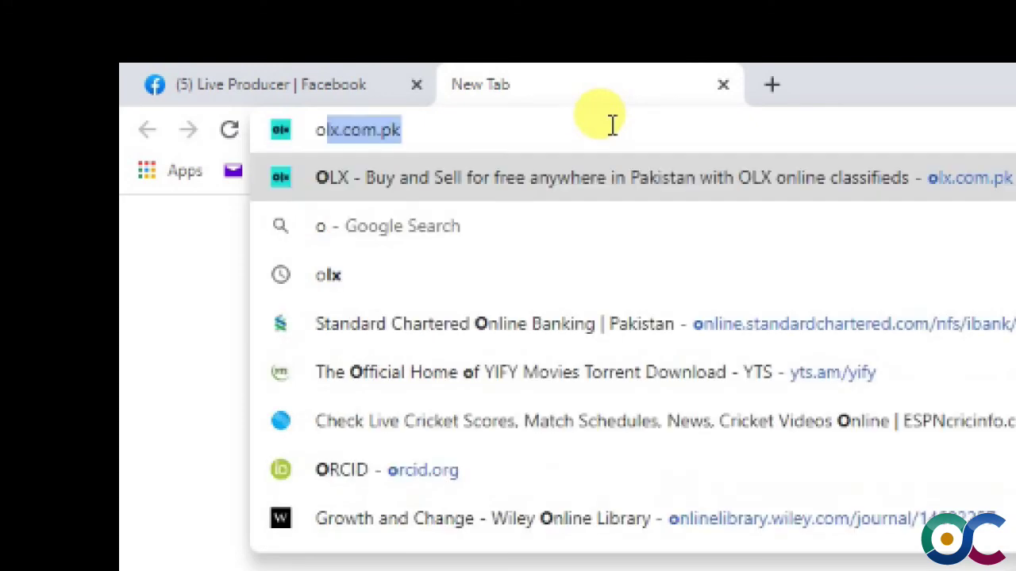
text(bs ndi down)
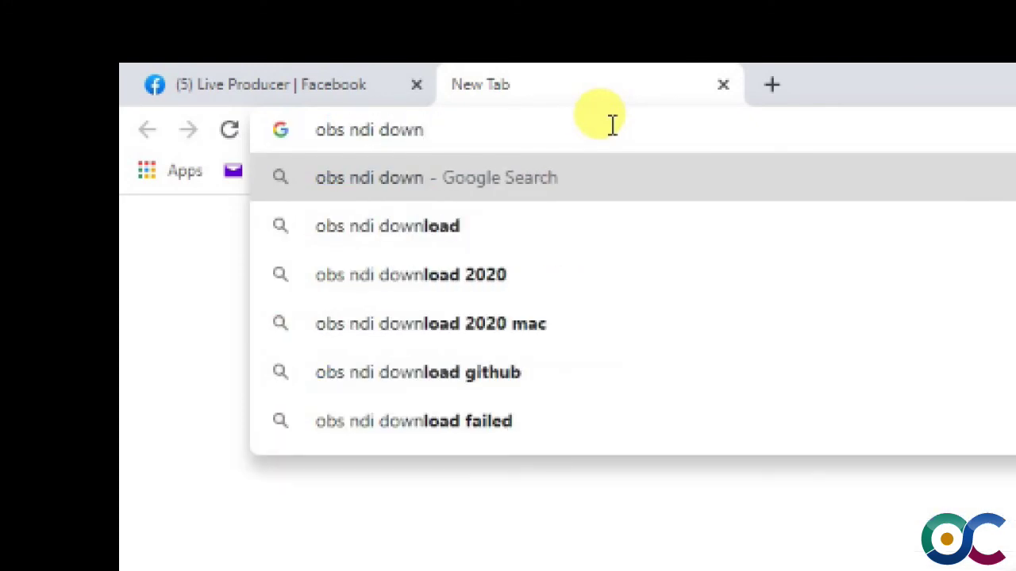
key(Down)
key(Return)
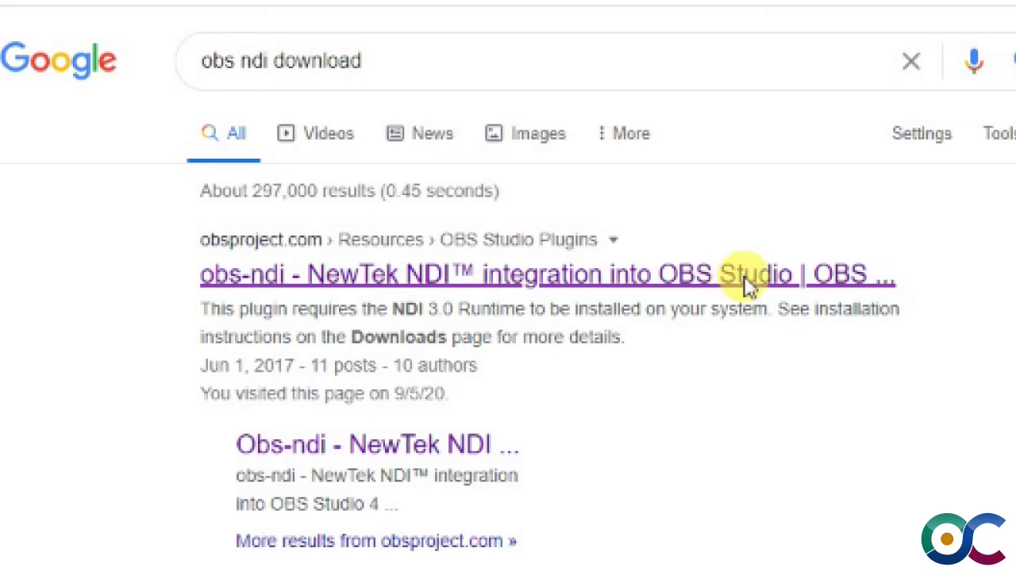
Open the obs-ndi plugin page on obsproject.com, go to its GitHub download page and look through the release assets for the Windows installer.
click(750, 285)
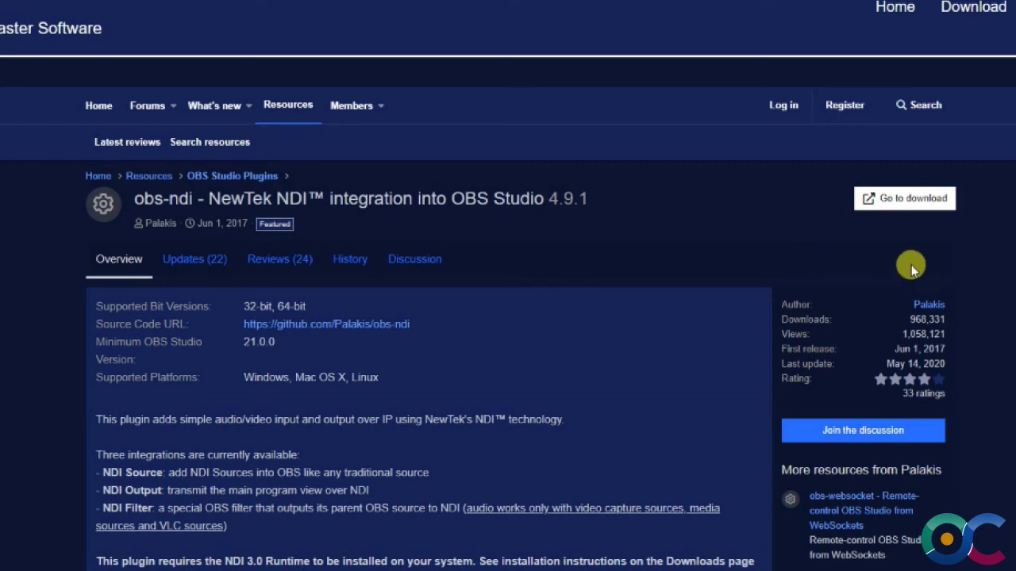
click(878, 202)
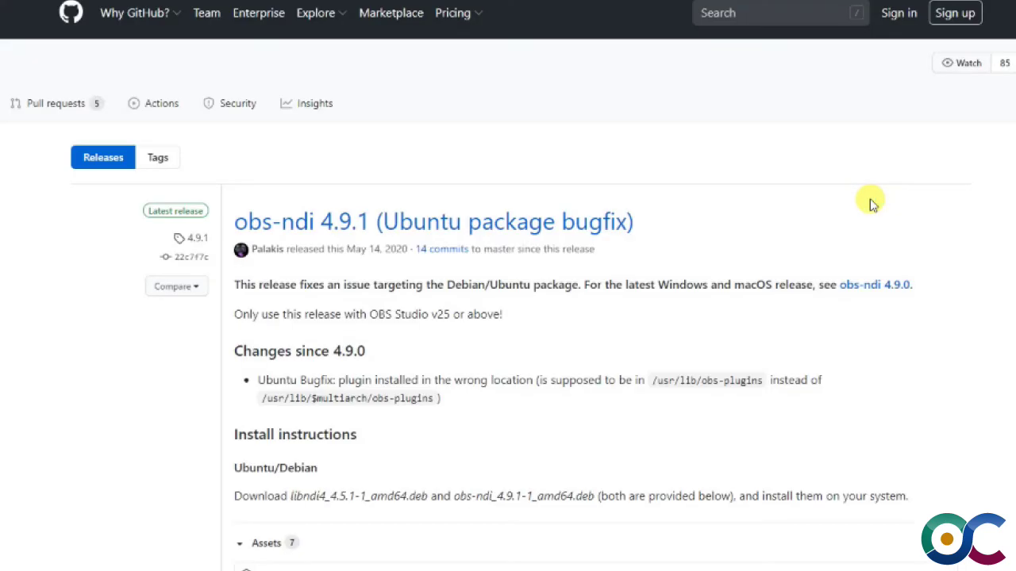
scroll(825, 208, down, 3)
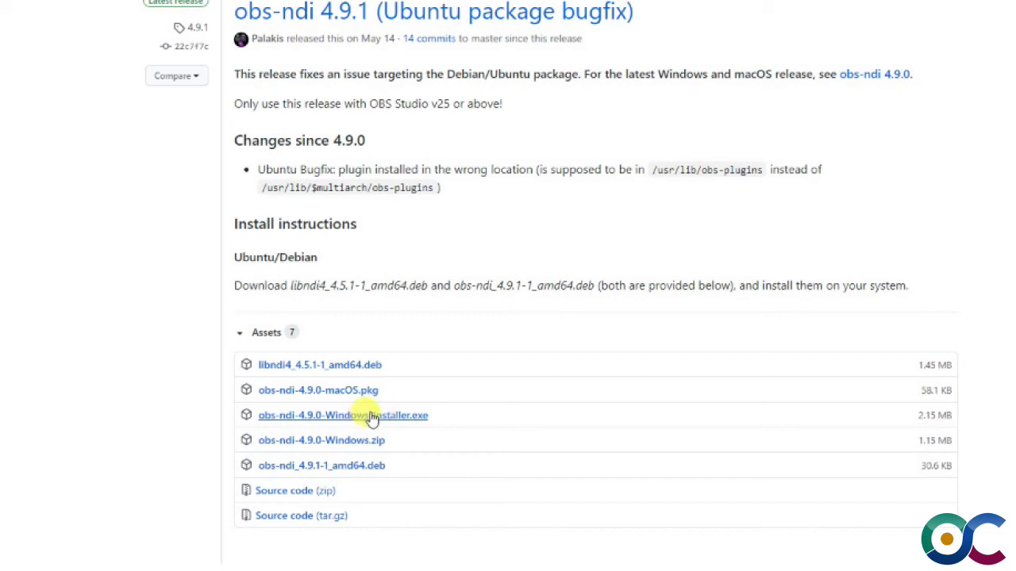
scroll(373, 418, up, 3)
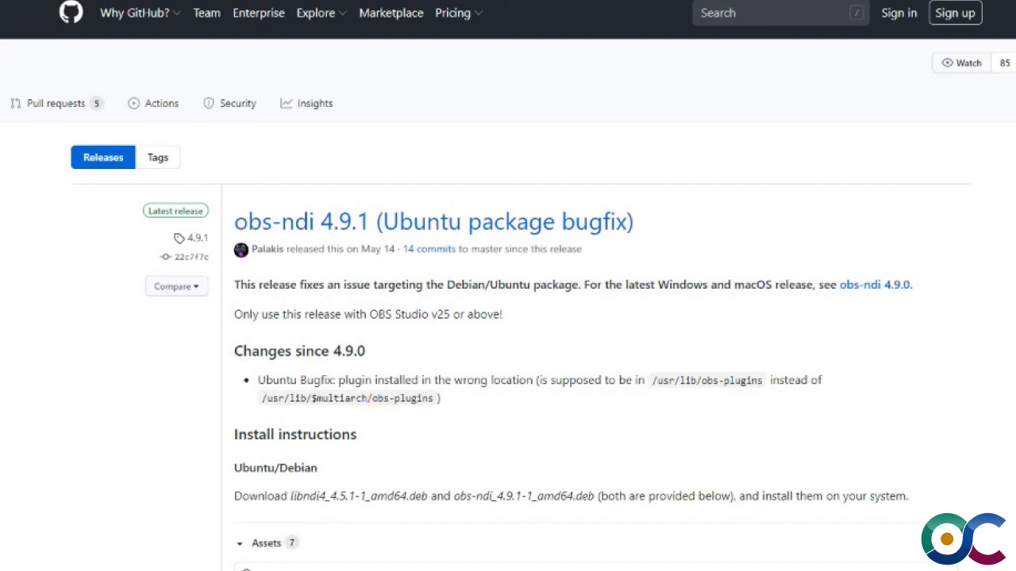
Switch to Skype, check the Allow NDI® usage option in the advanced calling settings, and close the settings.
key(alt+Tab)
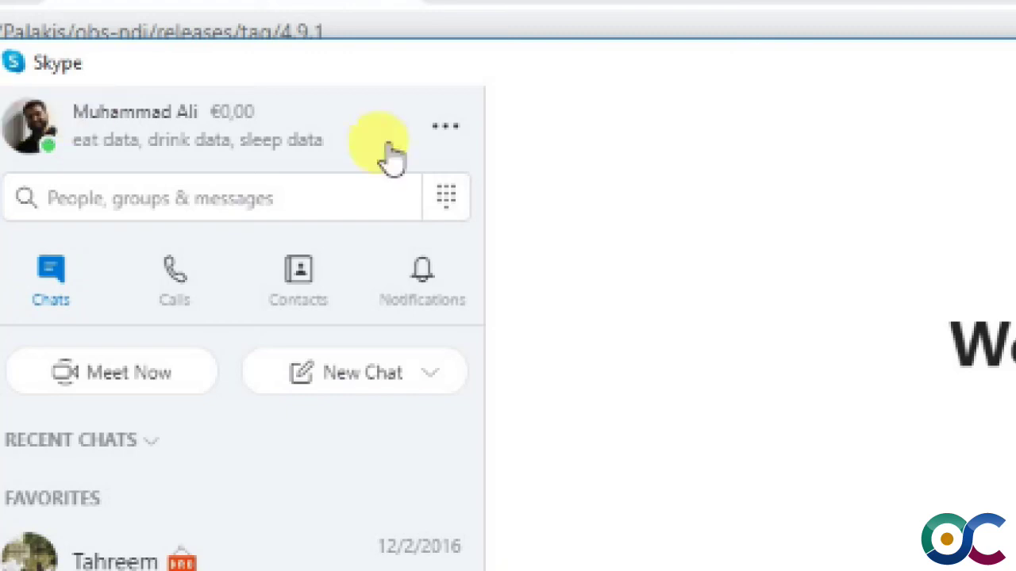
click(447, 135)
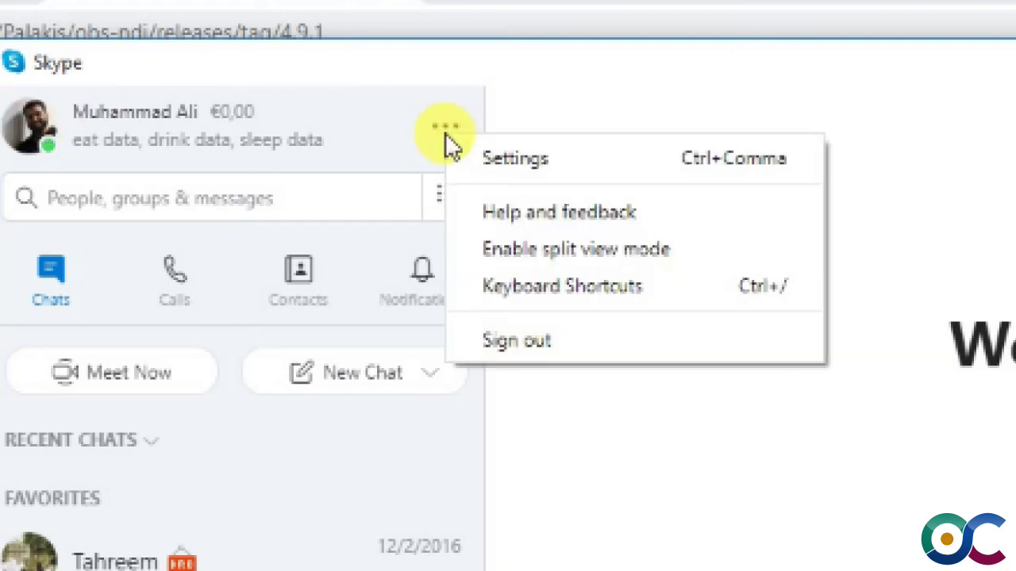
click(515, 162)
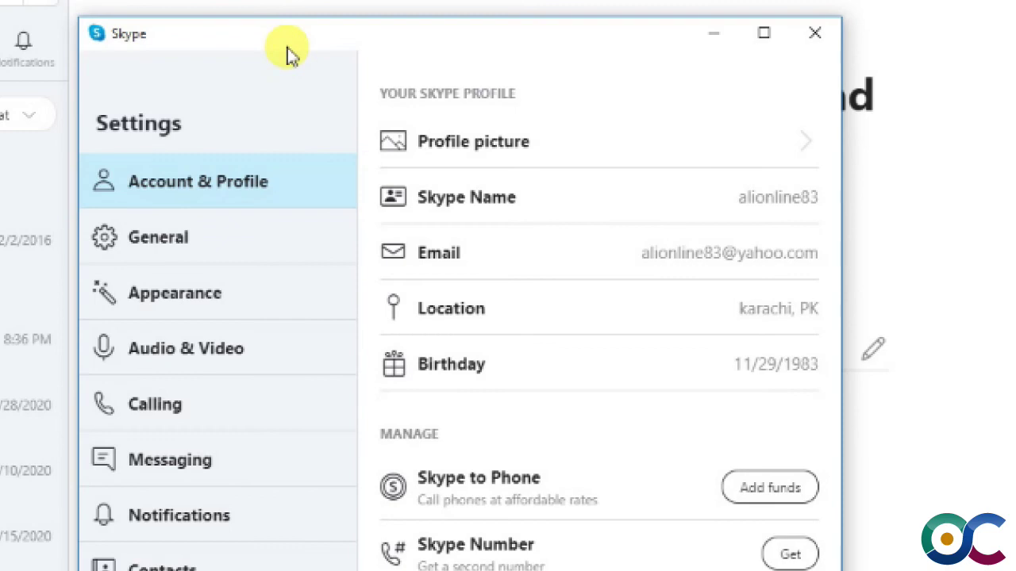
click(159, 406)
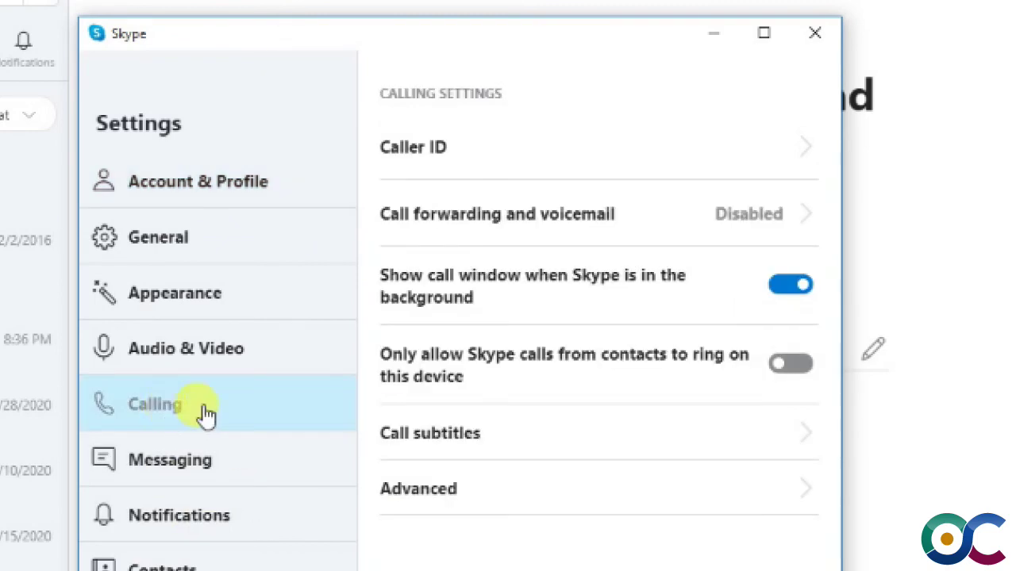
click(468, 491)
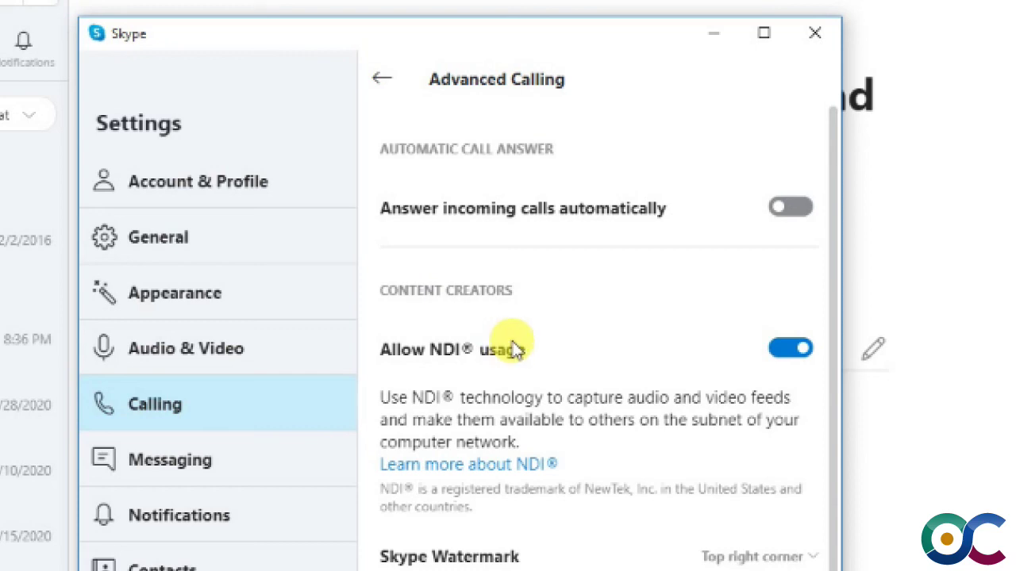
click(816, 33)
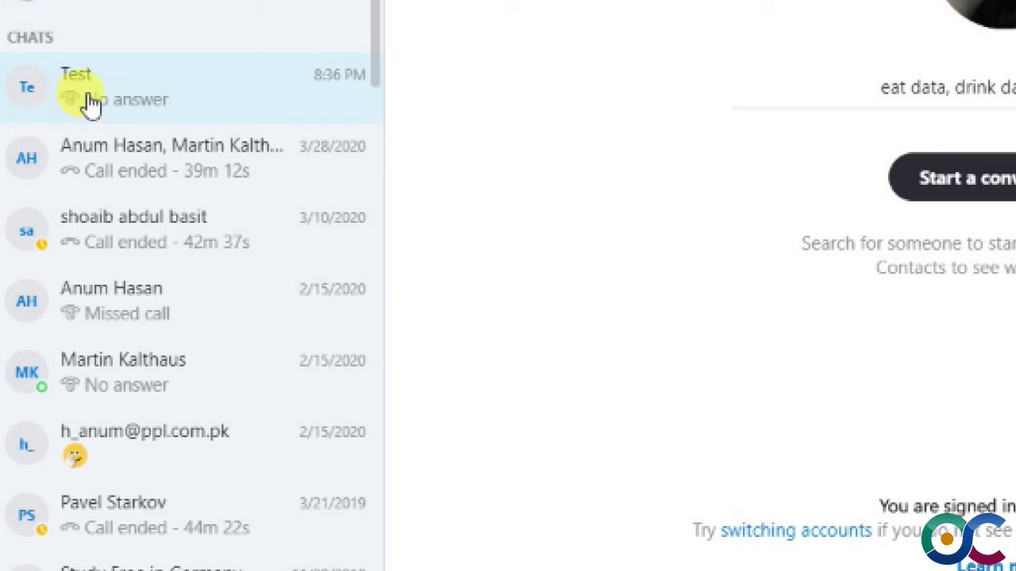
Start a video call in the Test group chat and turn on the camera.
click(91, 103)
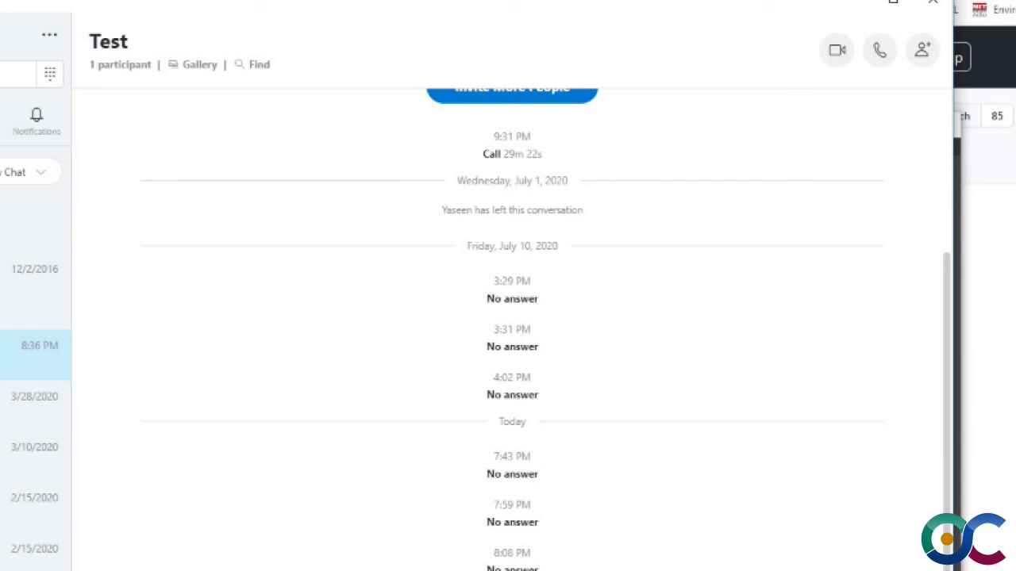
click(839, 53)
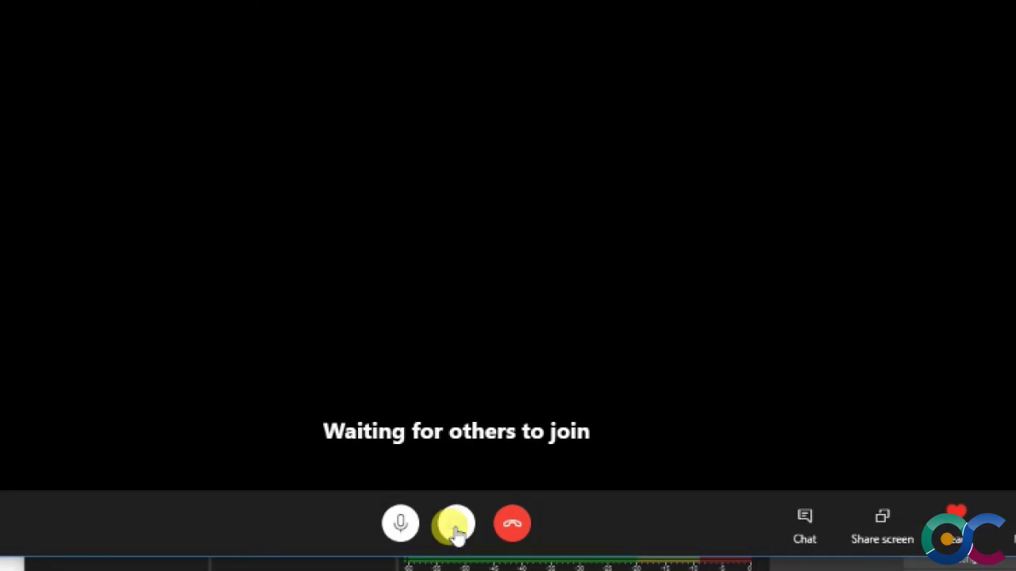
click(456, 527)
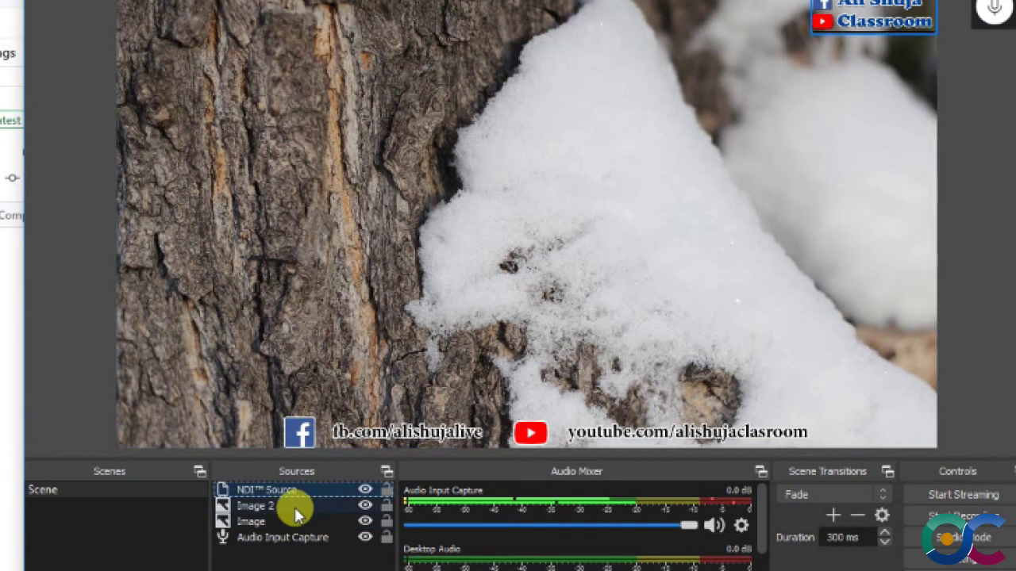
In OBS, set the NDI™ Source's source name to DESKTOP-J28G5VI (Skype - (Local)) and move its video to the middle of the background.
double_click(298, 496)
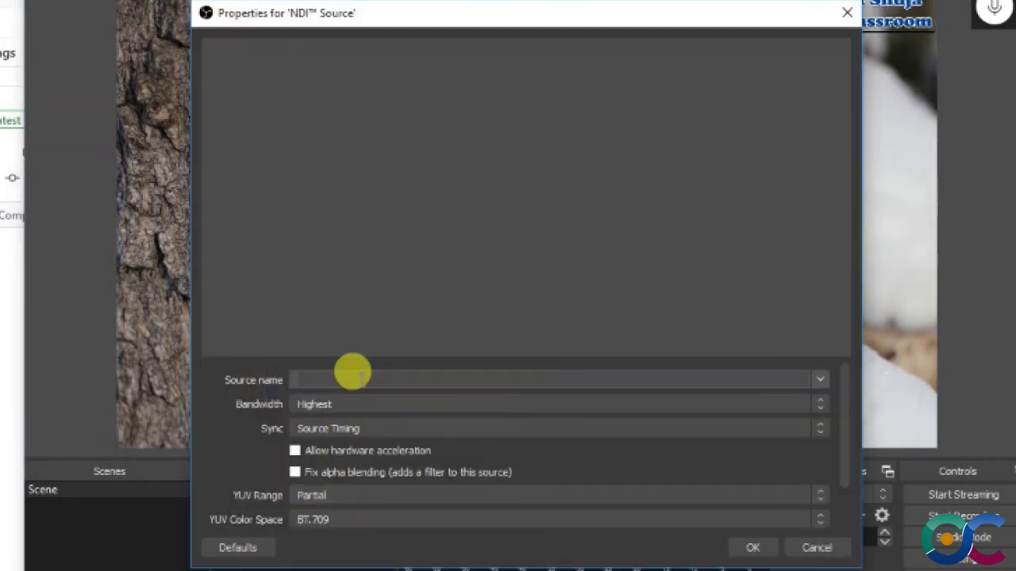
click(819, 378)
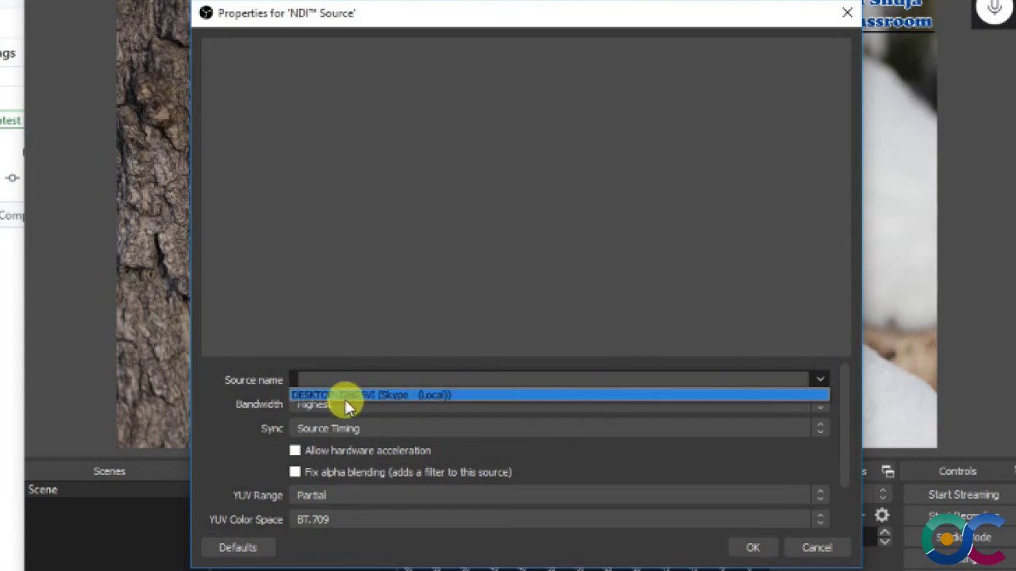
click(407, 397)
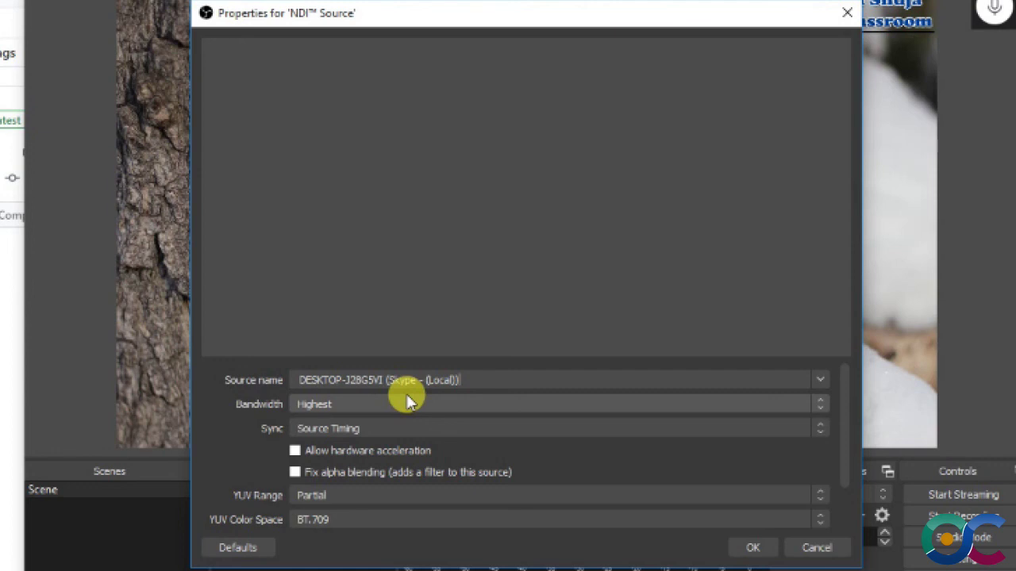
click(759, 550)
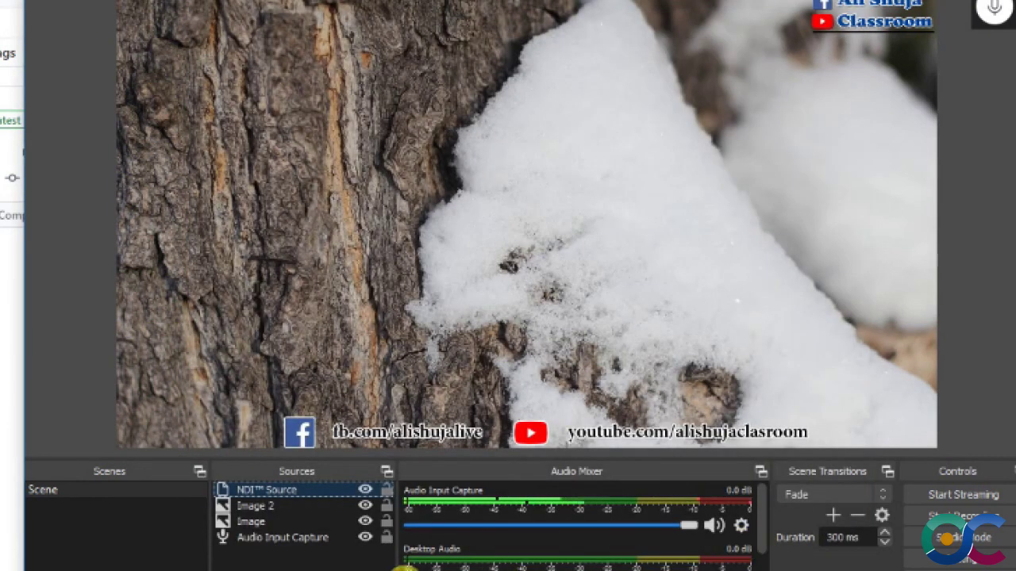
click(272, 492)
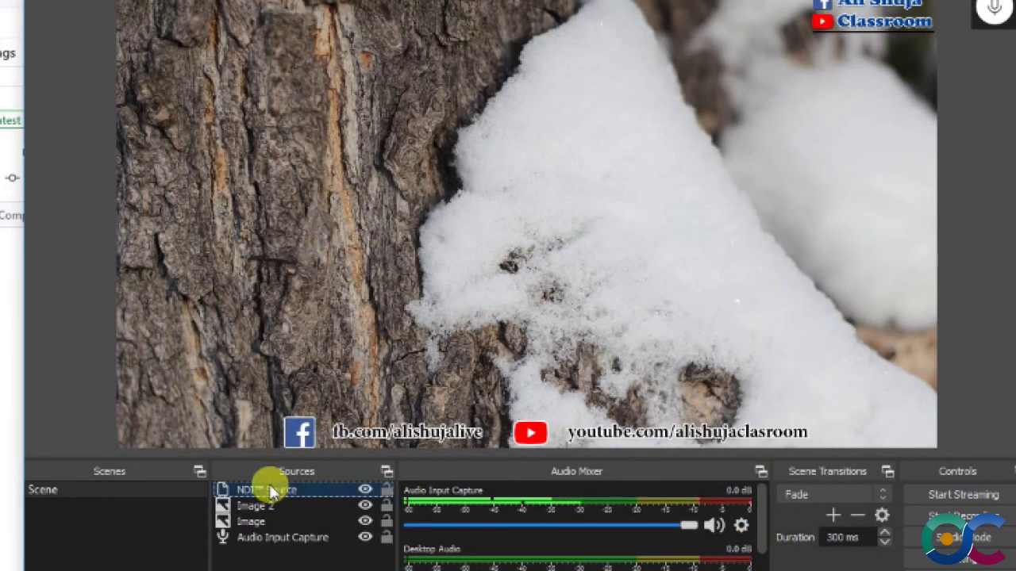
drag(429, 108, 558, 183)
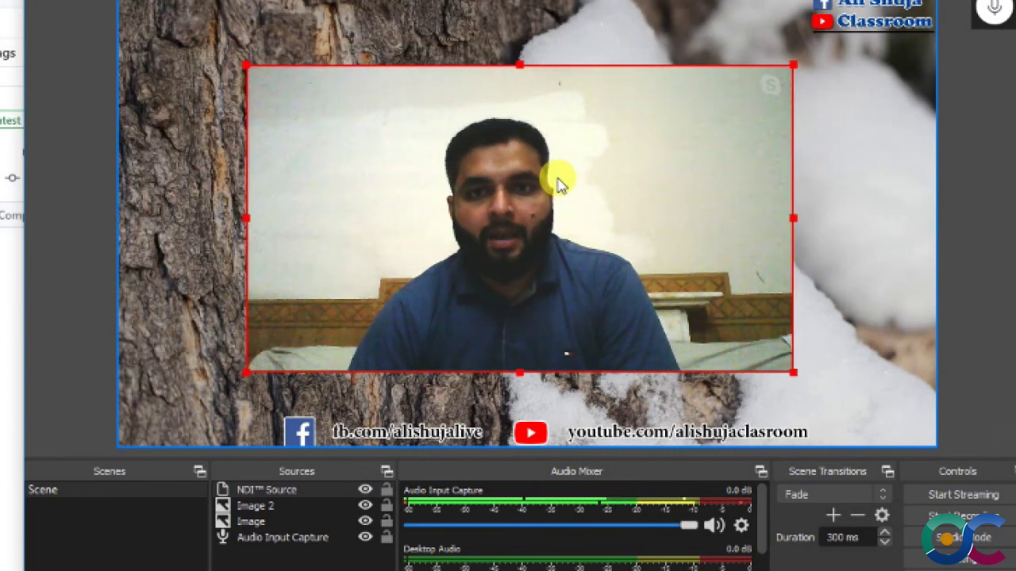